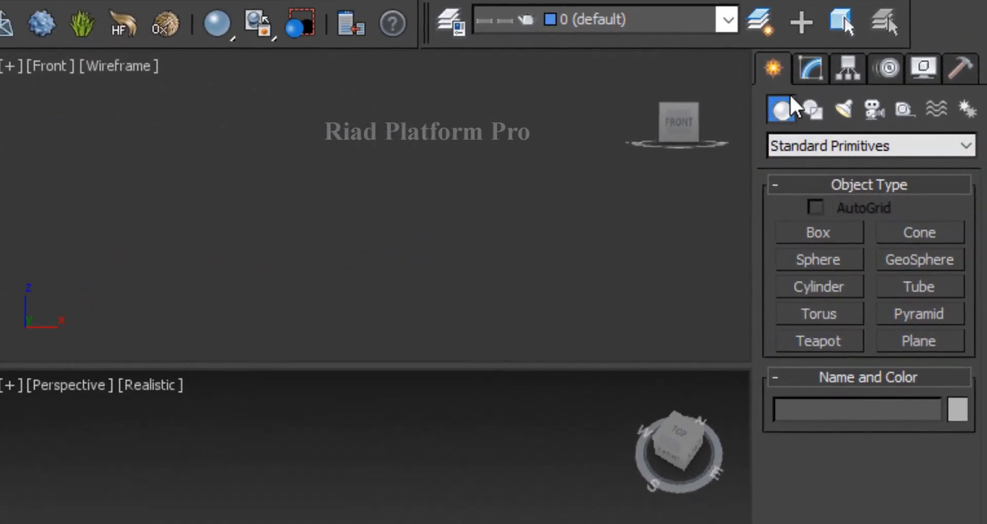
Step: Create a straight stair in the maximized Perspective viewport with a width of about 1'0 26/32"
click(794, 143)
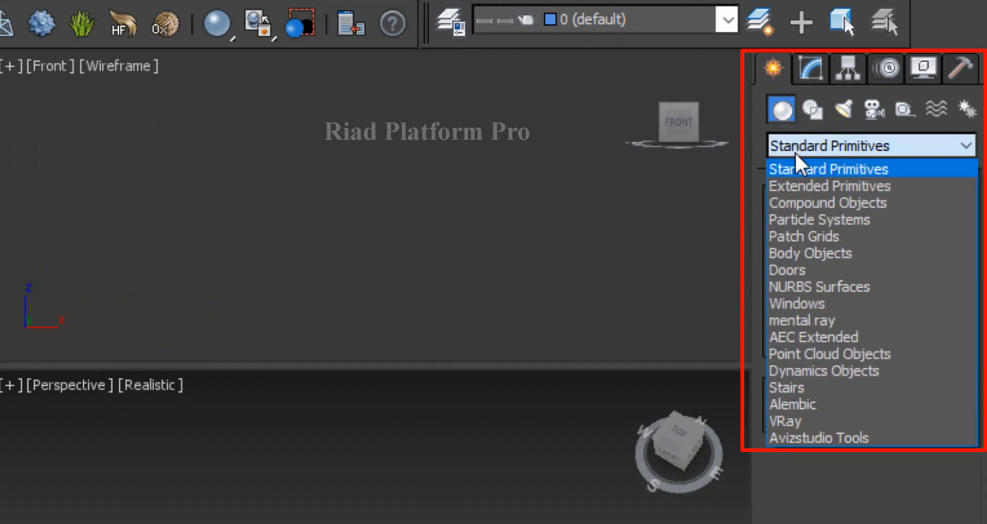
click(824, 395)
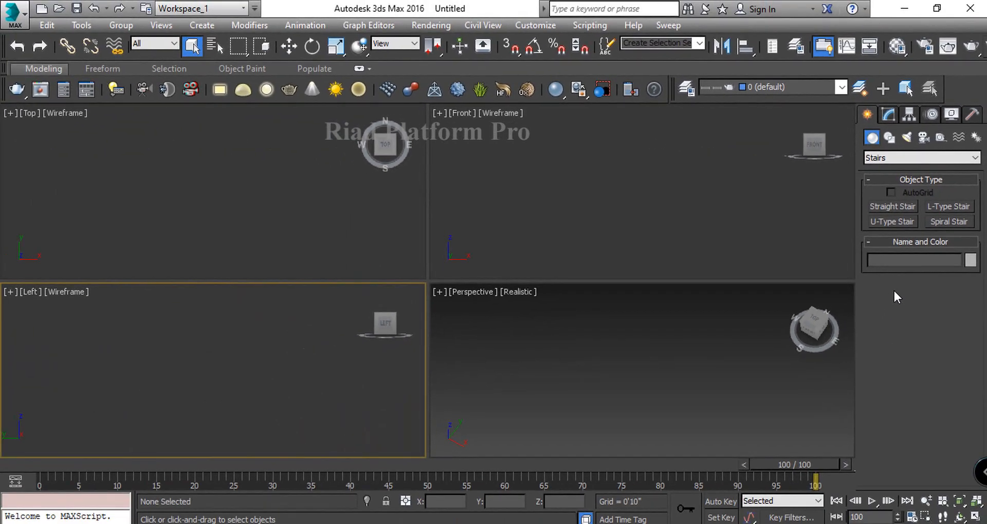
click(889, 206)
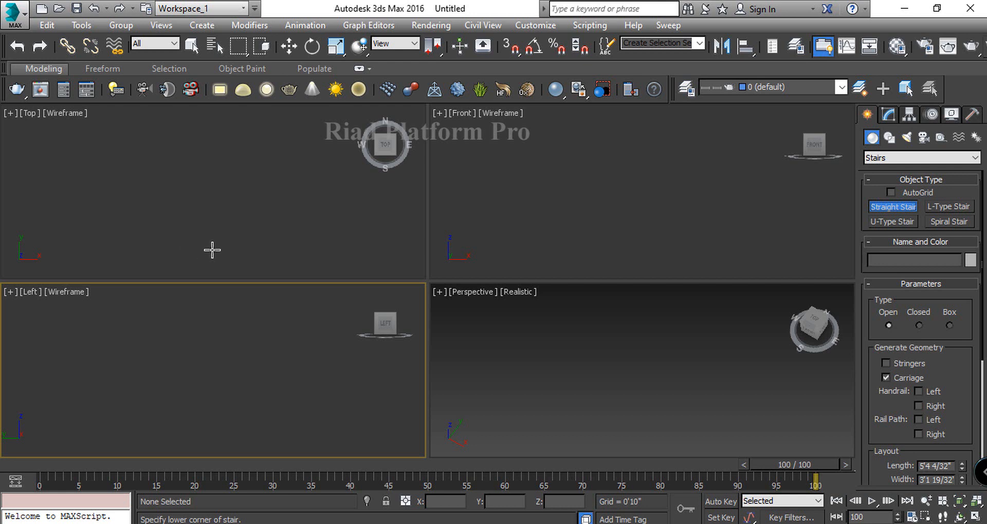
click(579, 355)
key(alt+w)
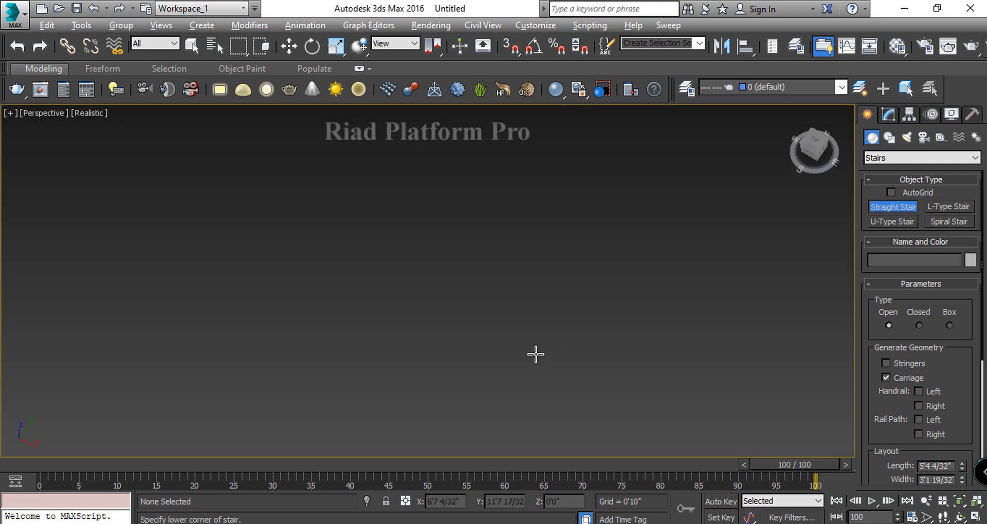
click(198, 333)
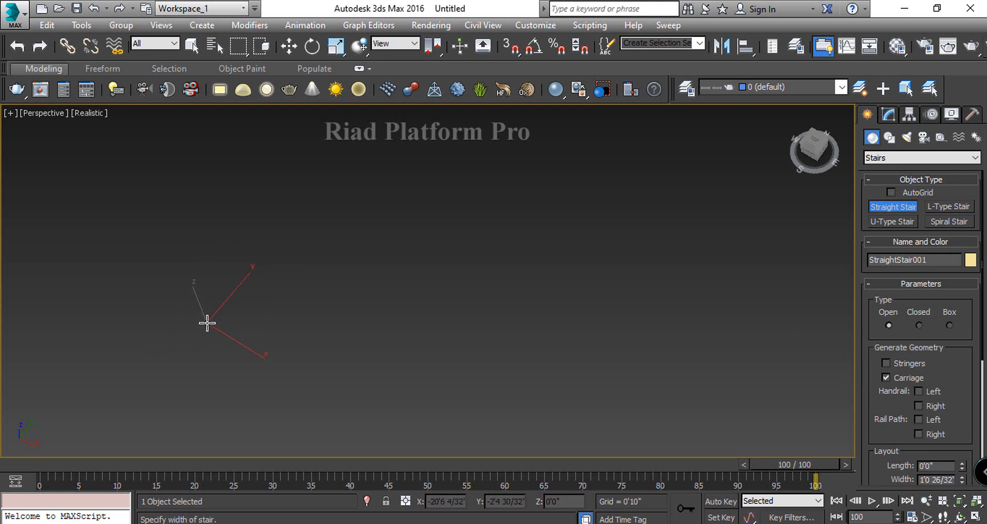
click(208, 324)
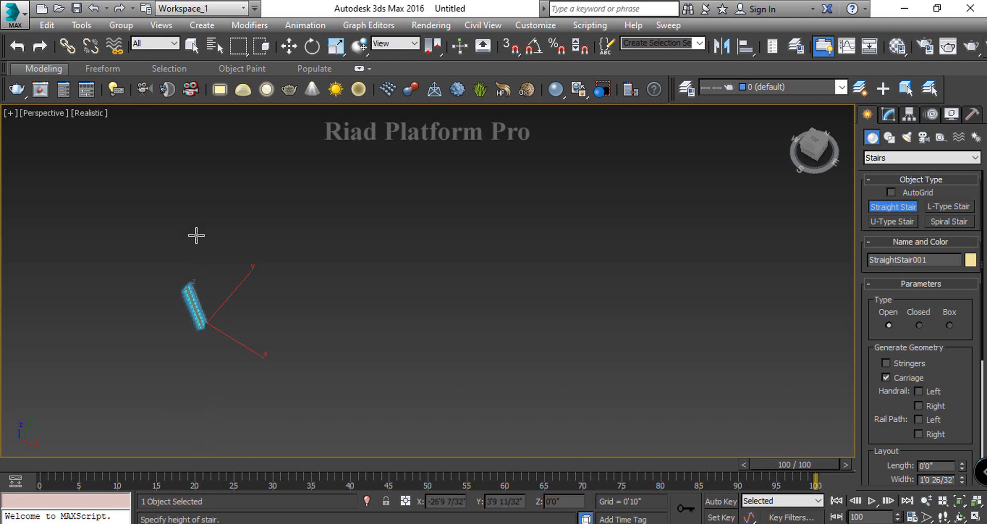
click(195, 236)
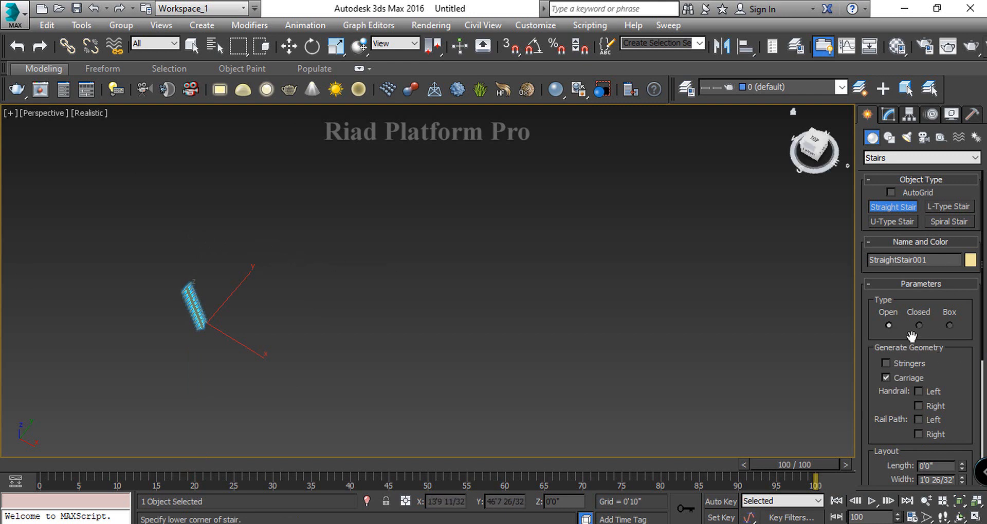
scroll(935, 301, down, 1)
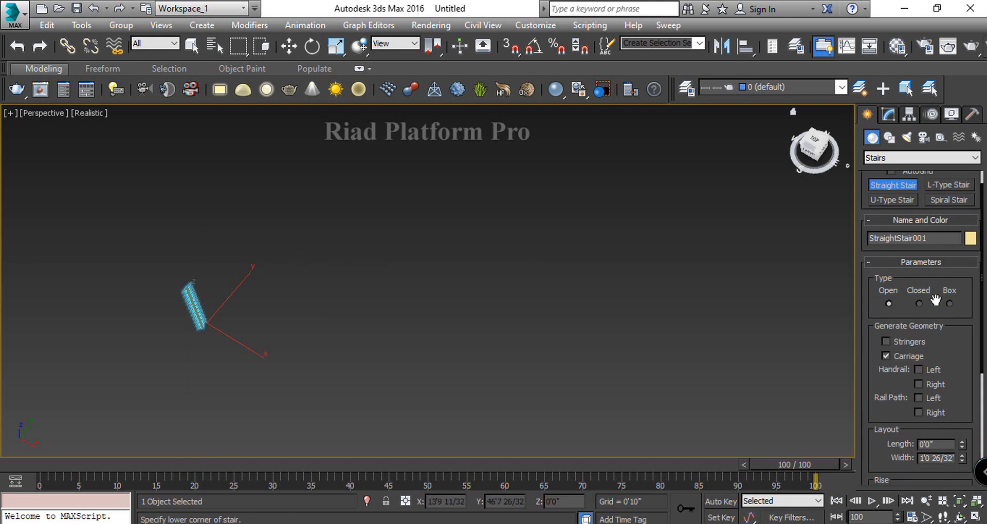
right_click(168, 324)
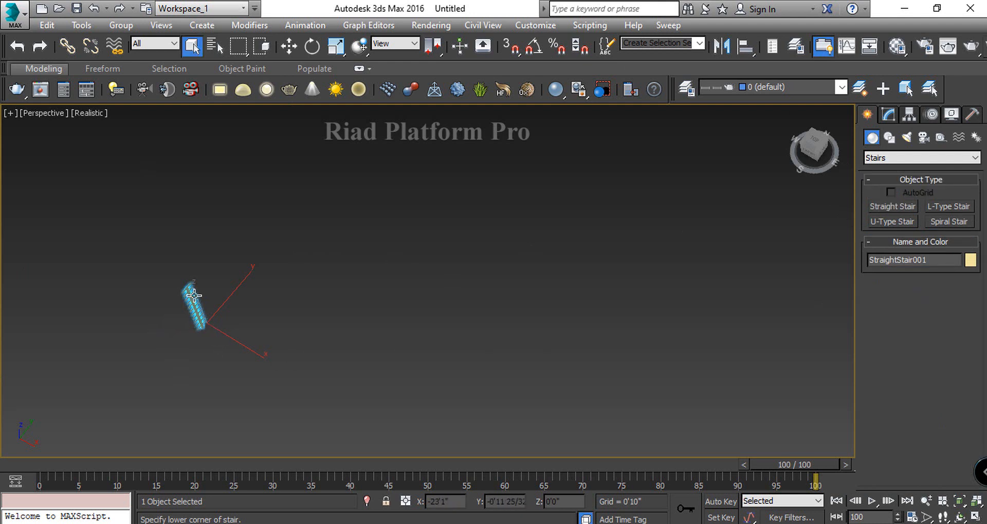
Step: Increase the straight stair's length to about 5'4 23/32"
key(w)
click(889, 114)
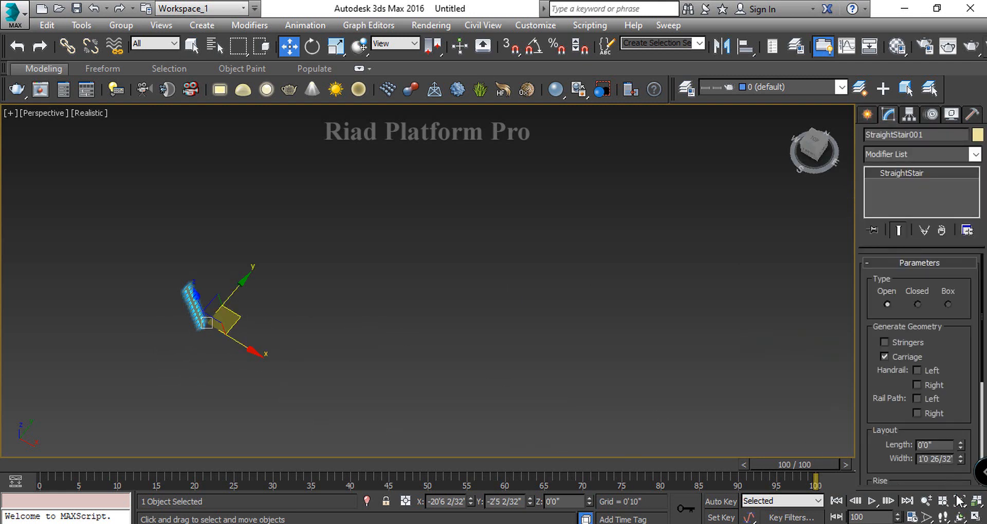
click(976, 501)
middle_drag(671, 380, 556, 378)
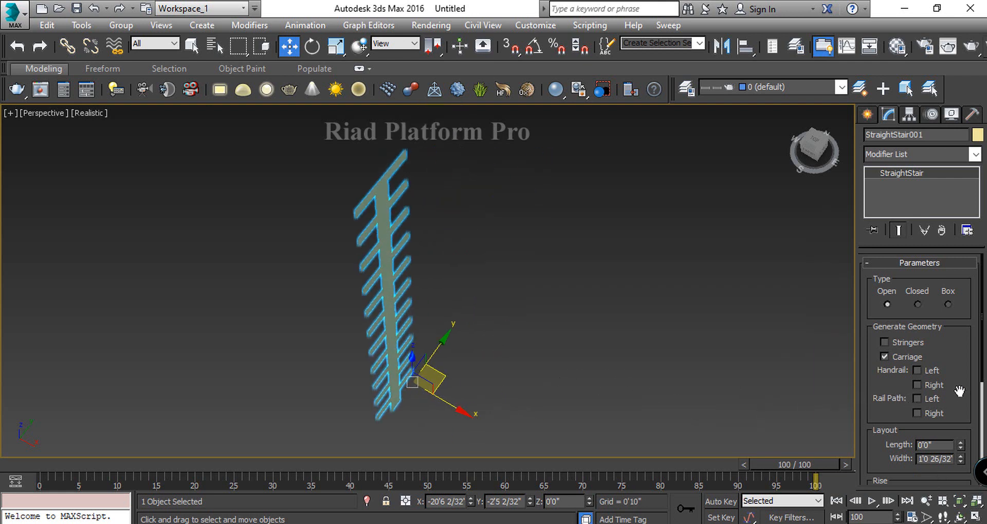
scroll(960, 401, down, 2)
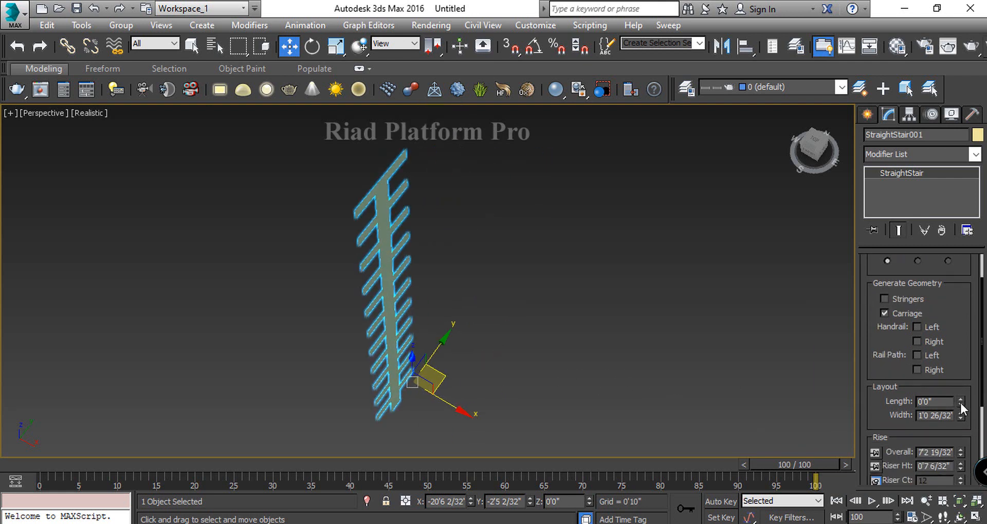
drag(960, 401, 571, 212)
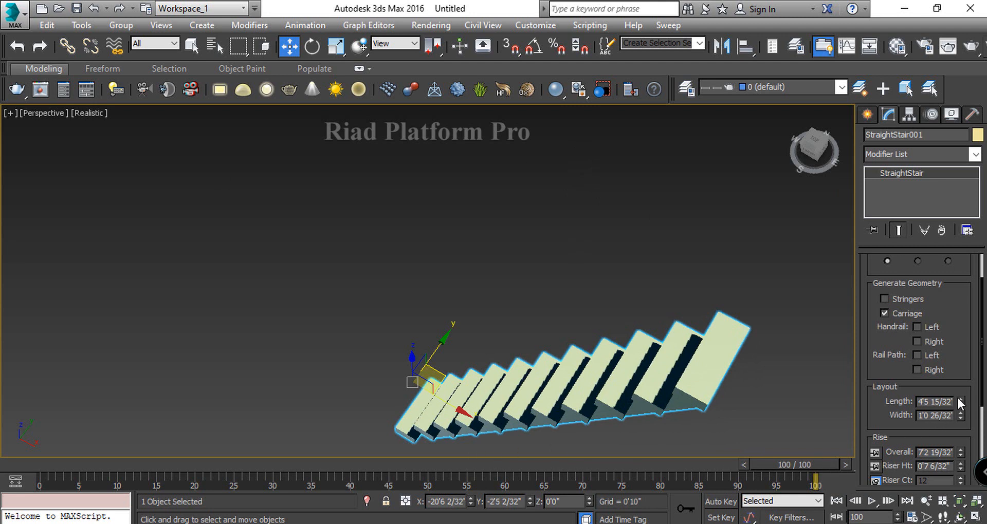
drag(960, 402, 949, 382)
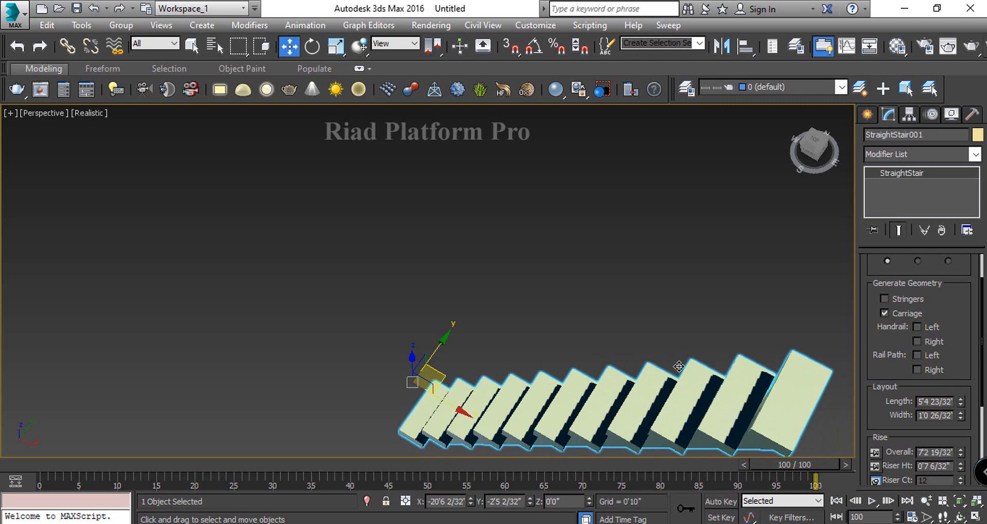
Step: Widen the straight stair to about 3'5 27/32"
alt+middle_drag(521, 359, 612, 278)
scroll(612, 281, down, 4)
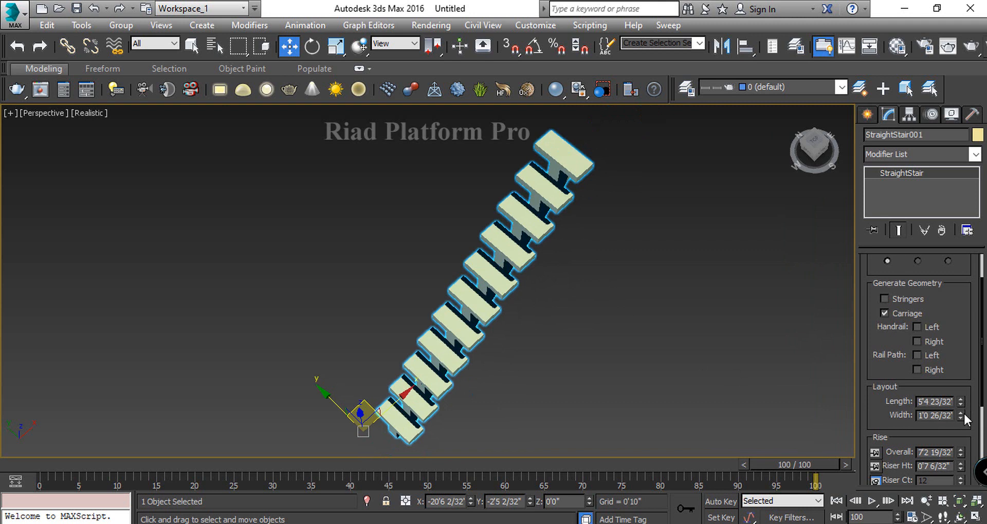
drag(960, 413, 921, 316)
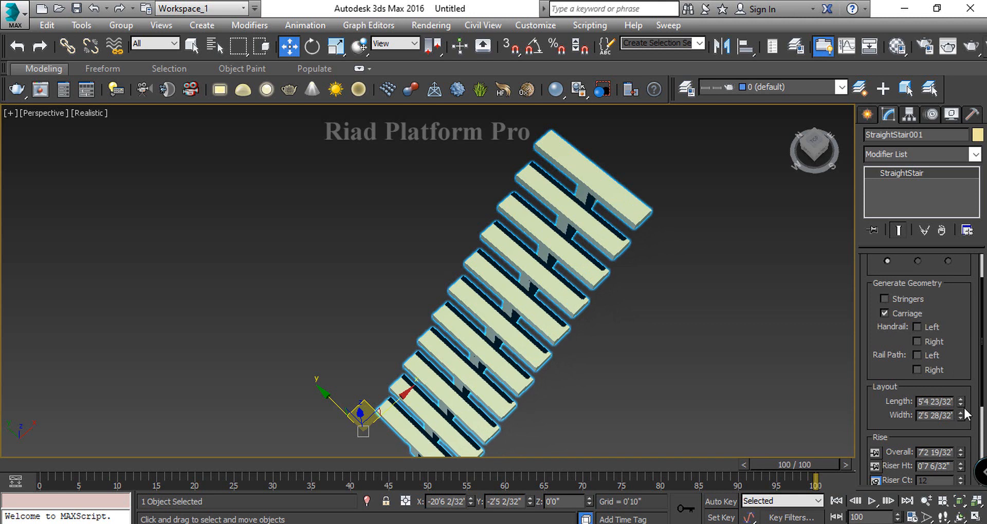
drag(960, 414, 956, 385)
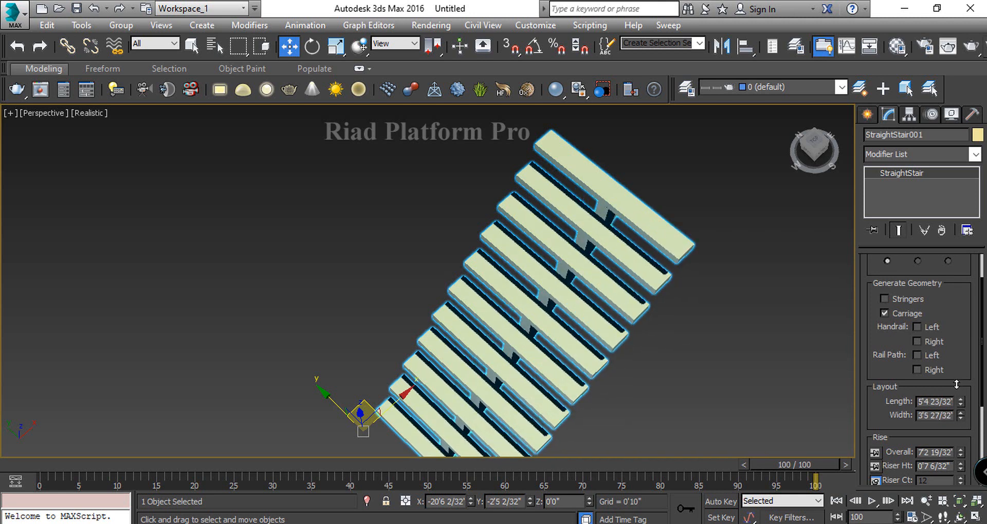
Step: Try the Closed and Box stair types, settle on Closed, and generate stringers along the stair's sides
scroll(643, 389, down, 4)
middle_drag(643, 390, 544, 350)
scroll(492, 371, up, 2)
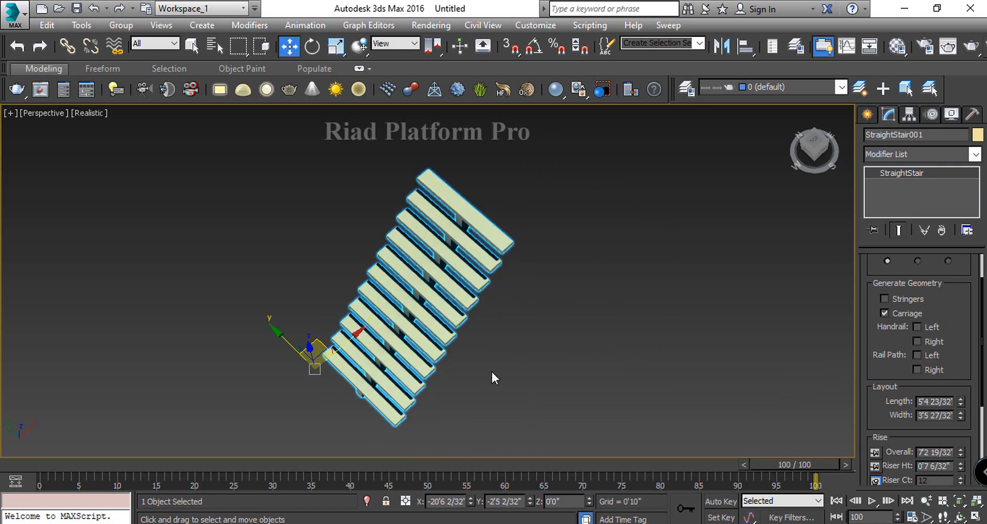
scroll(901, 371, up, 2)
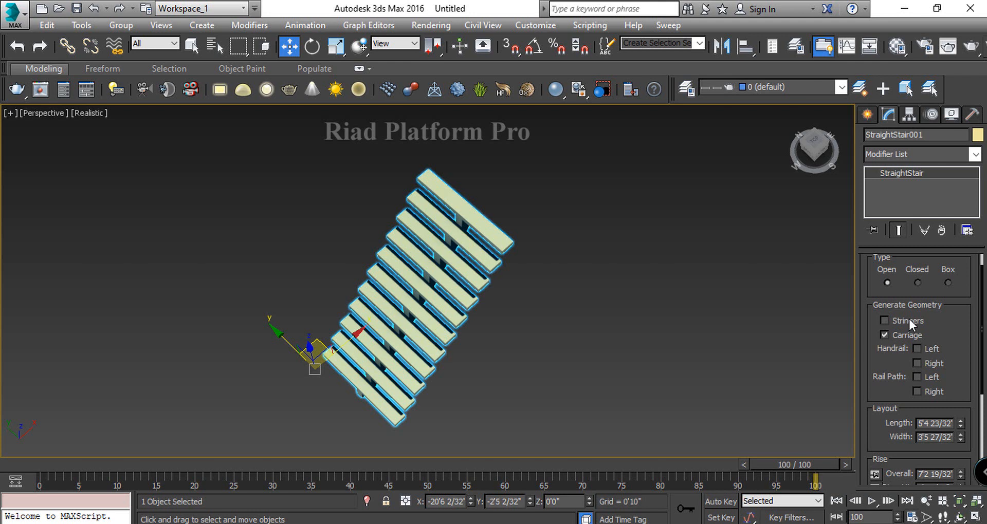
scroll(908, 317, up, 2)
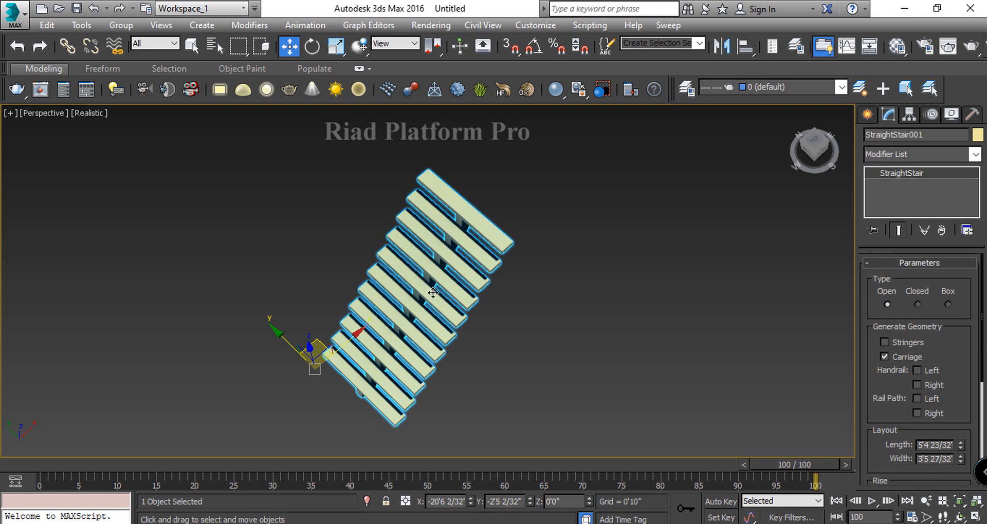
click(918, 304)
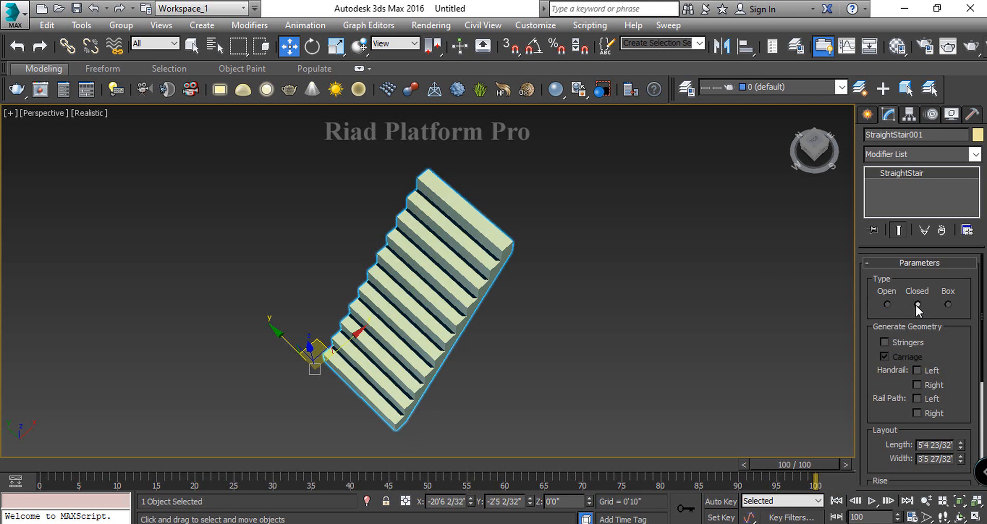
click(948, 304)
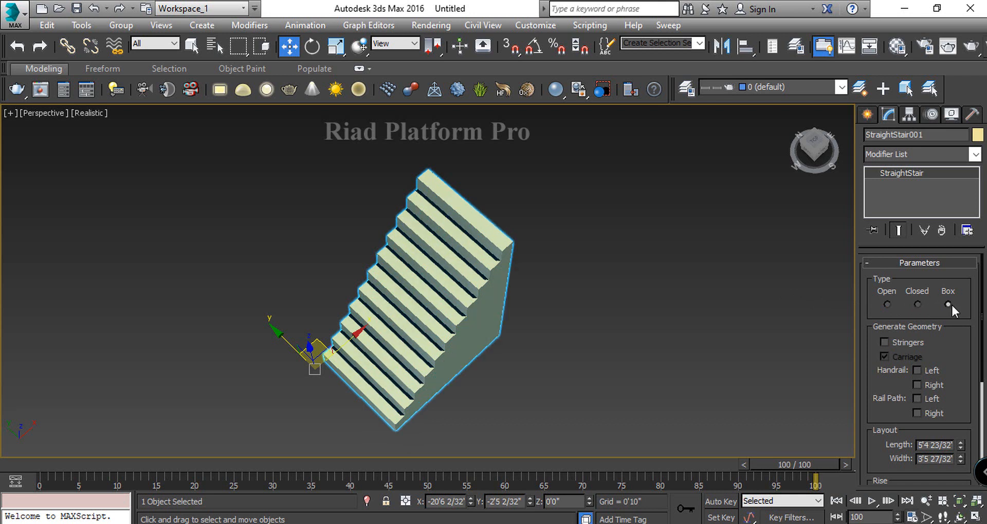
click(918, 304)
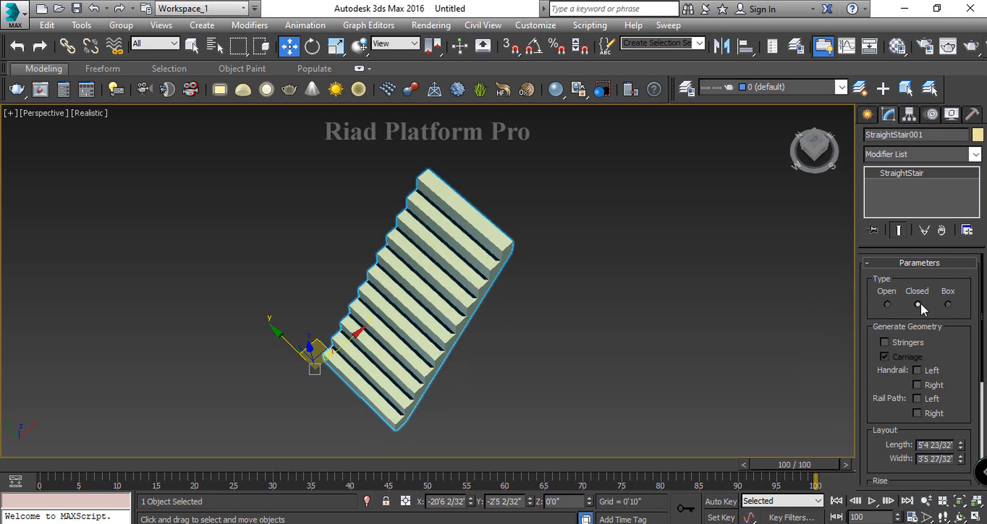
click(885, 342)
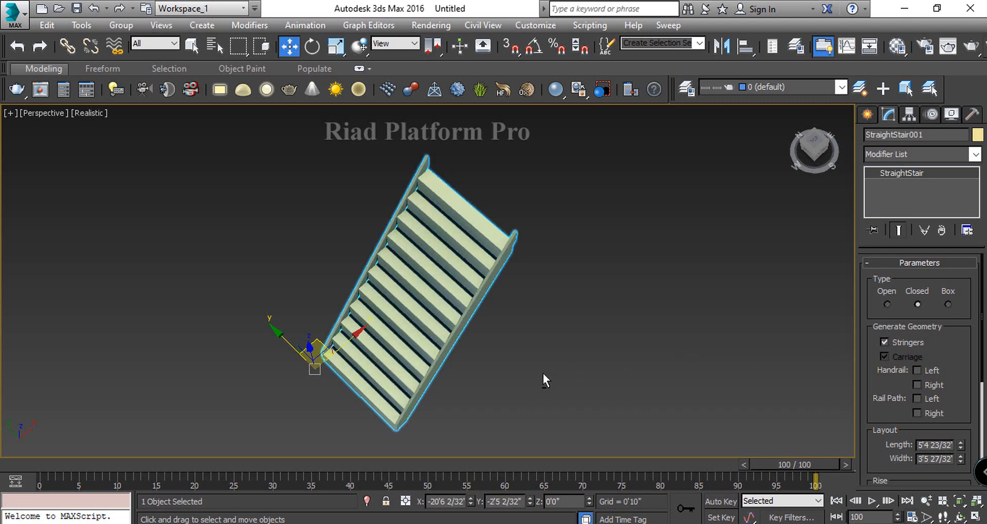
Step: Try generating left and right handrails on the stair, and turn both off again
alt+middle_drag(543, 374, 541, 305)
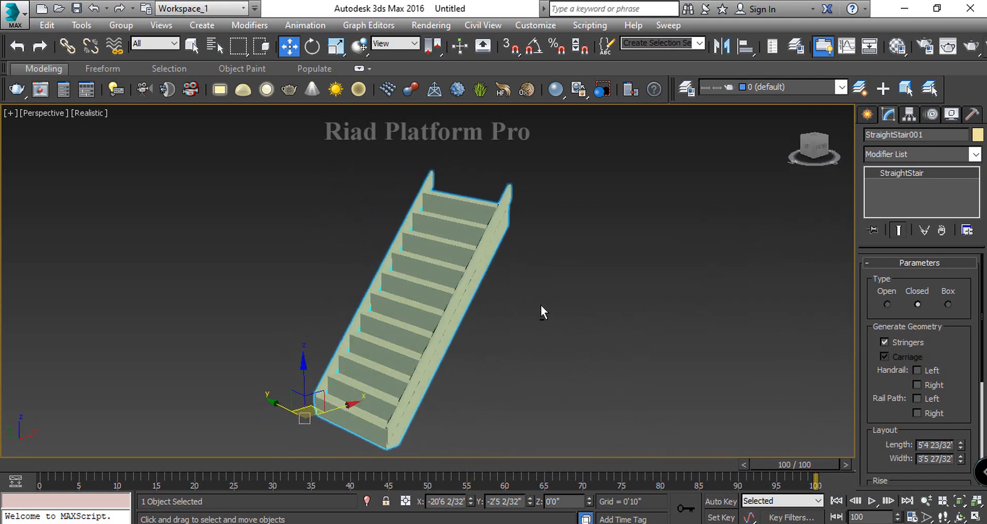
click(918, 371)
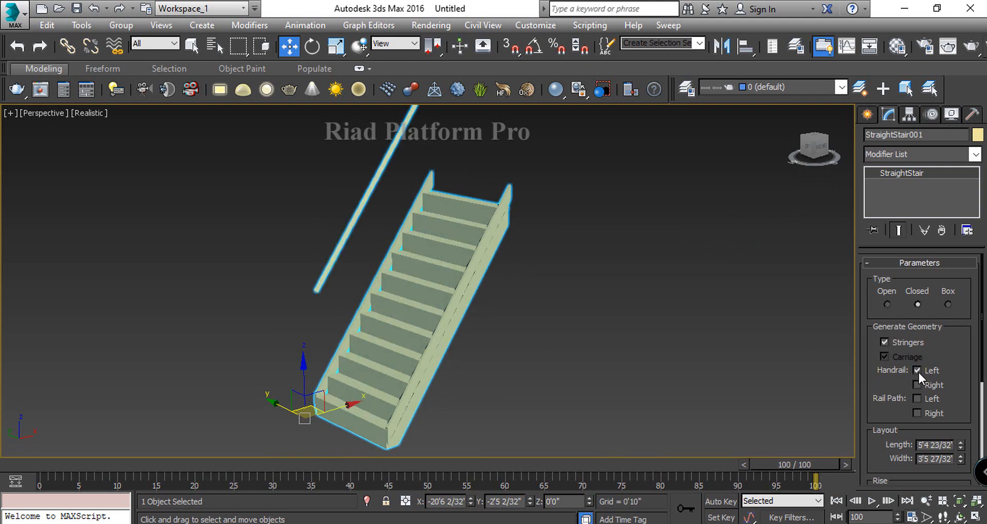
click(918, 385)
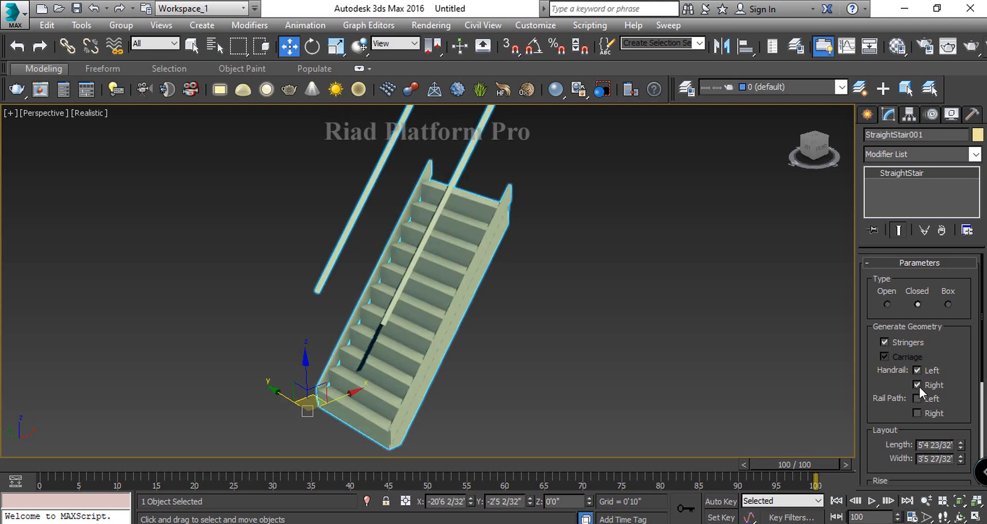
click(918, 386)
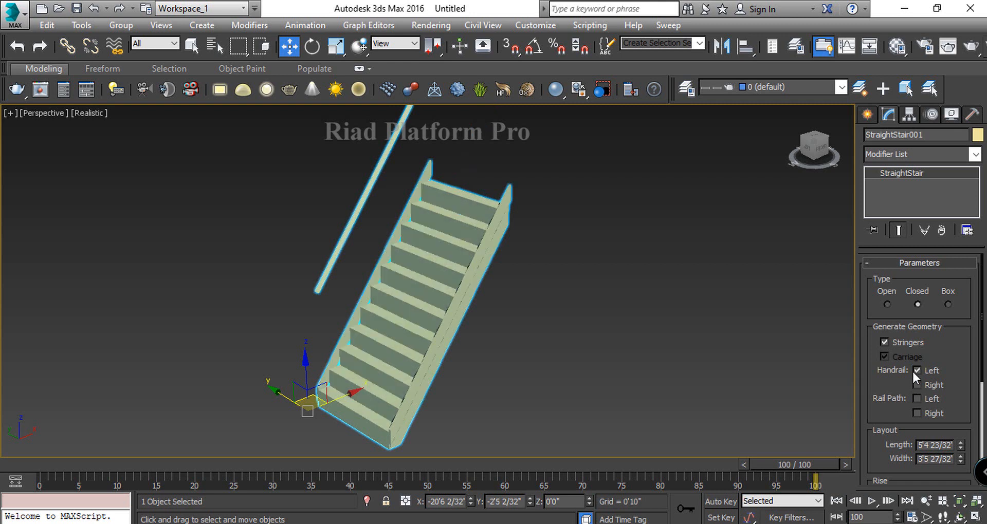
click(914, 371)
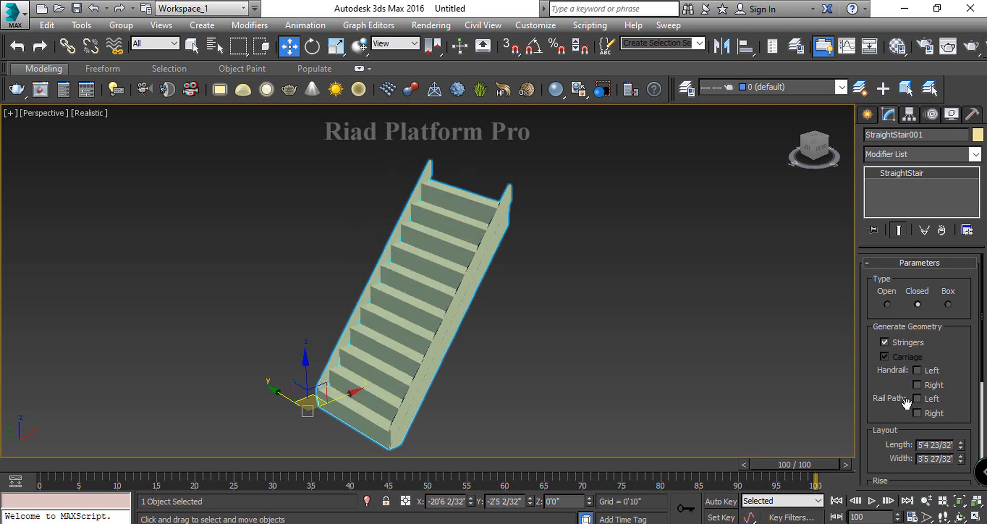
Step: Set the stair's overall rise to 10'0" and its riser height to 0'6"
drag(906, 404, 898, 281)
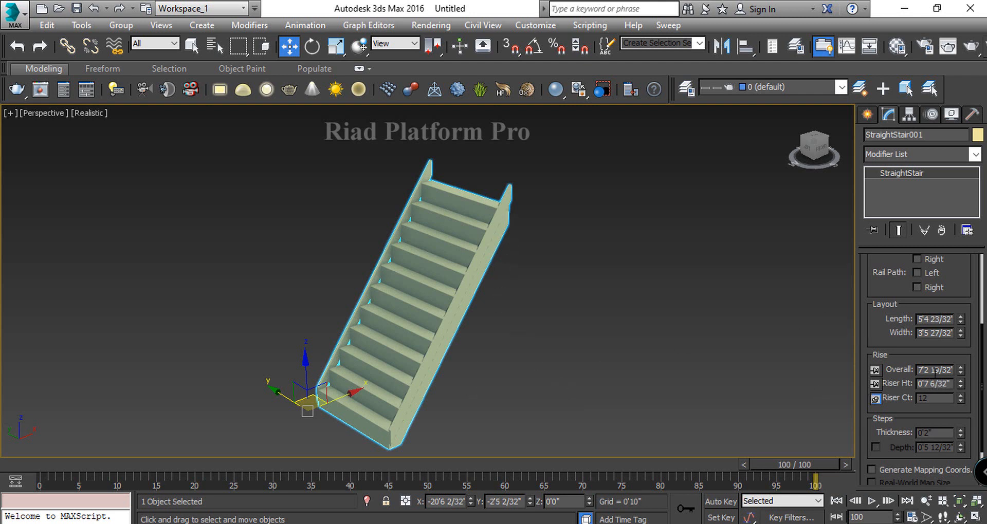
click(935, 370)
text(10)
key(Return)
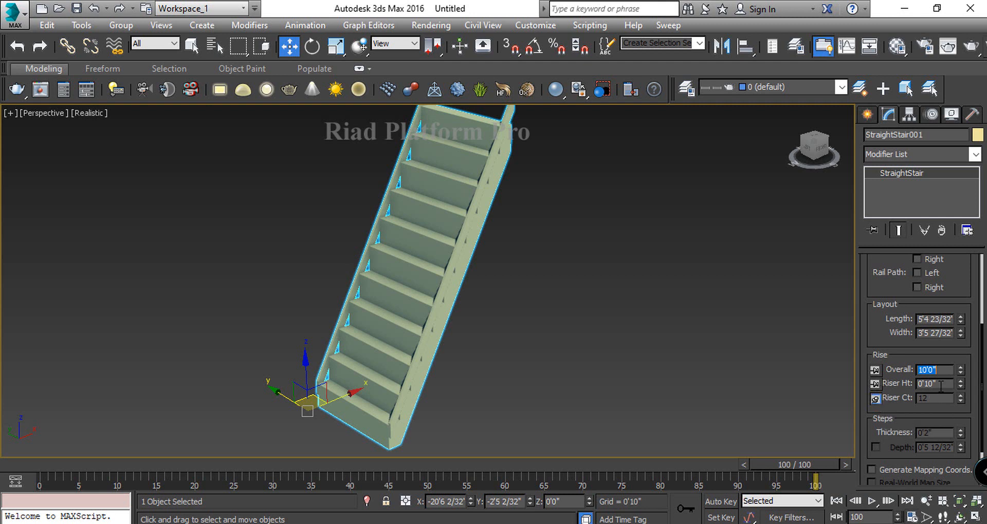
key(Tab)
text(6)
key(Return)
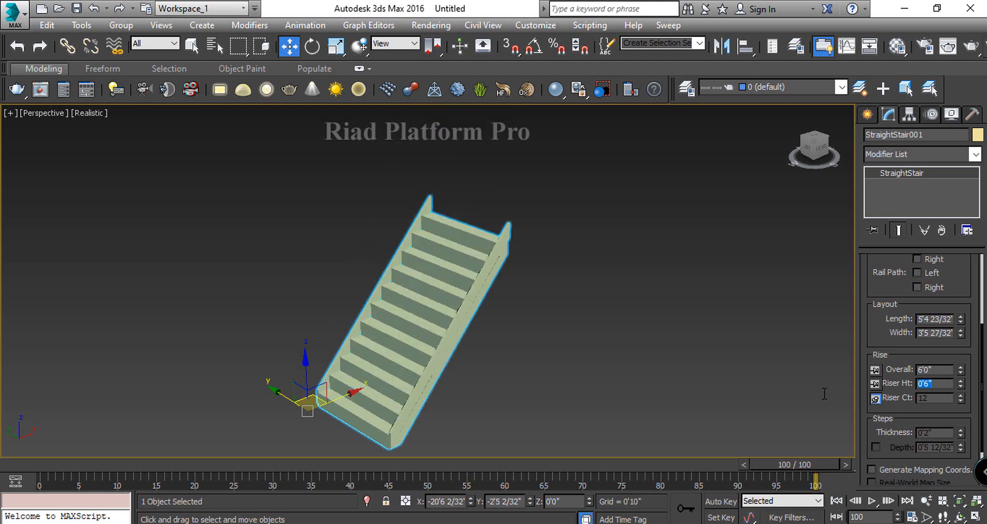
Step: Lock the riser height and set the stair's overall rise to 10'0" so the riser count adapts
click(875, 384)
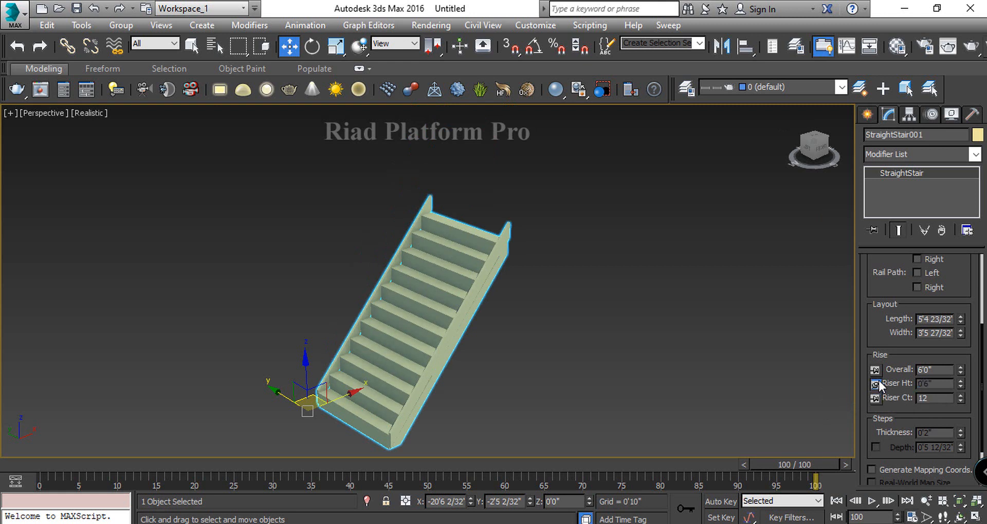
click(932, 370)
text(10)
key(Return)
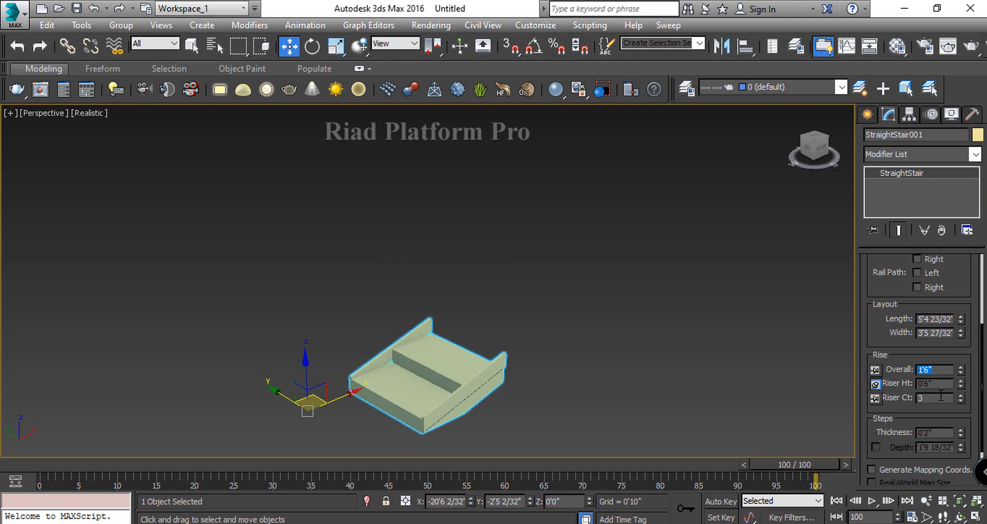
text(10')
key(Return)
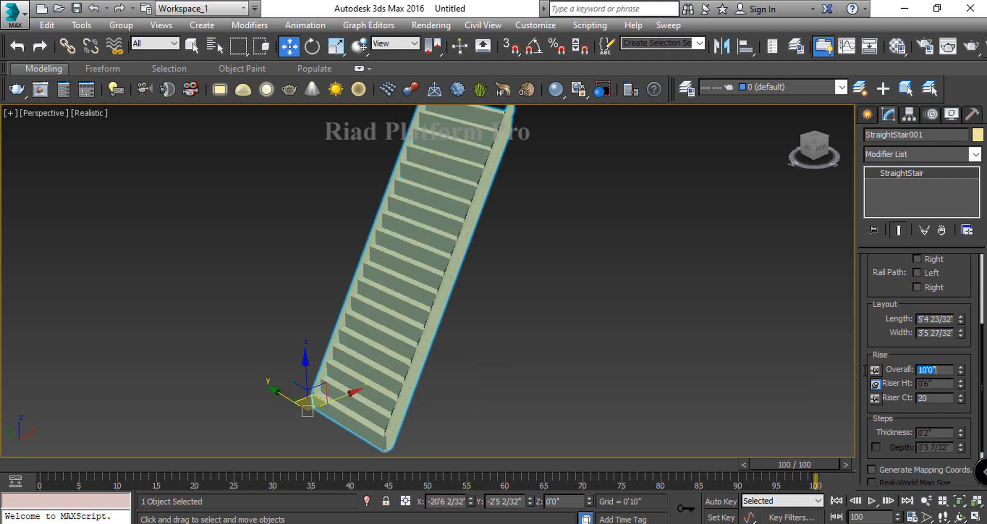
Step: Set the stair's riser count to 19 with the riser height still locked
scroll(581, 289, down, 3)
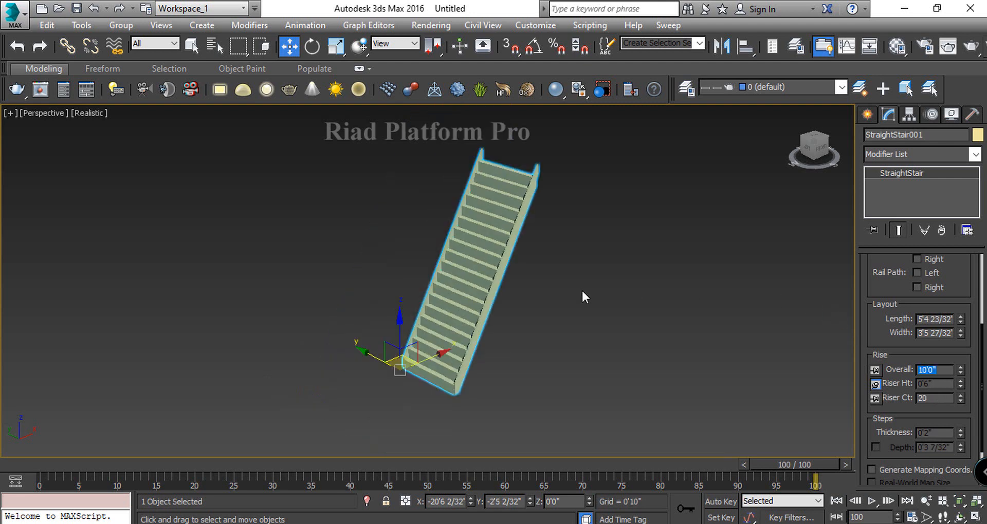
middle_drag(548, 302, 523, 308)
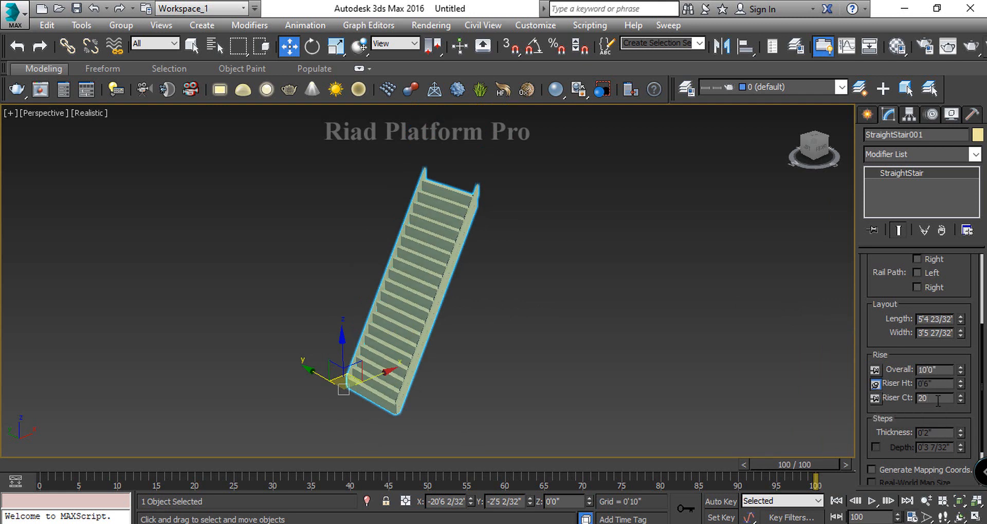
key(Return)
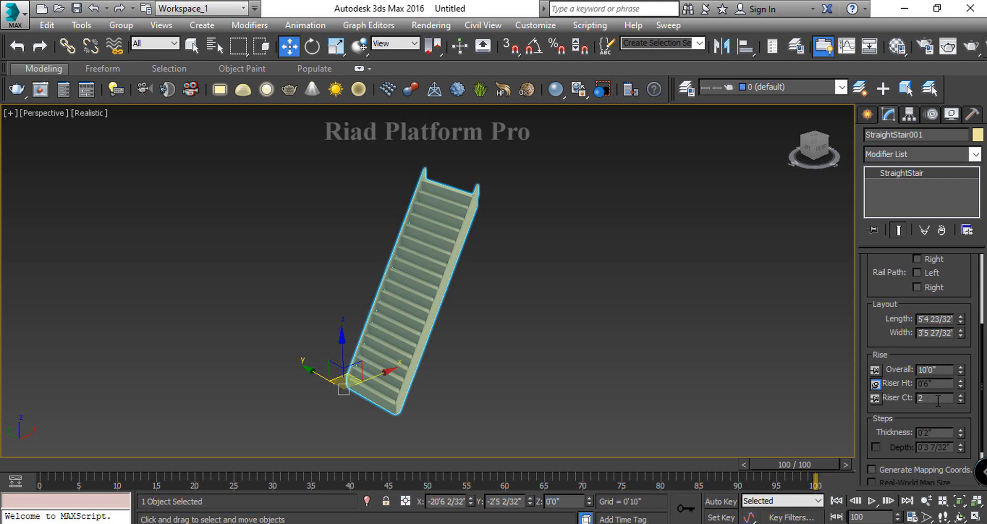
key(BackSpace)
text(19)
key(Return)
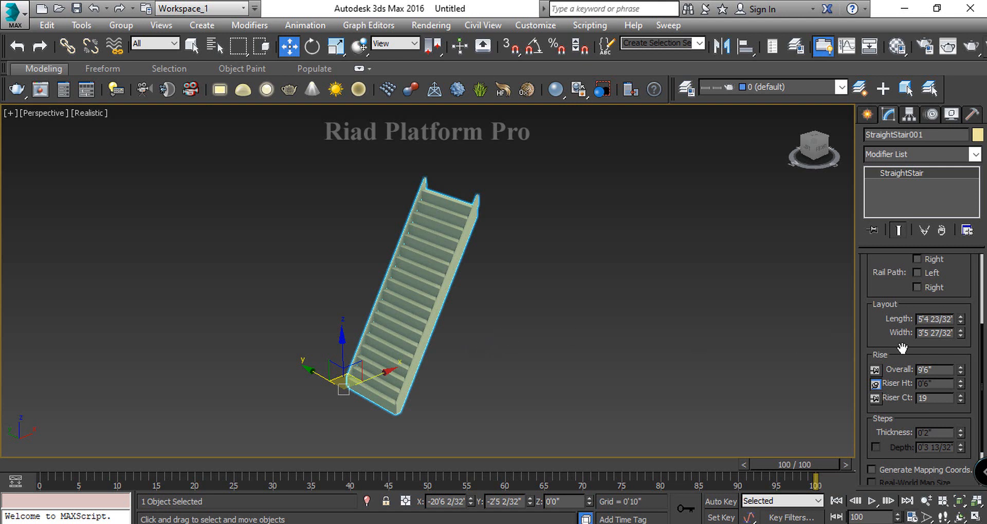
Step: Generate left and right handrails on the stair and open the railing parameters
drag(917, 387, 904, 340)
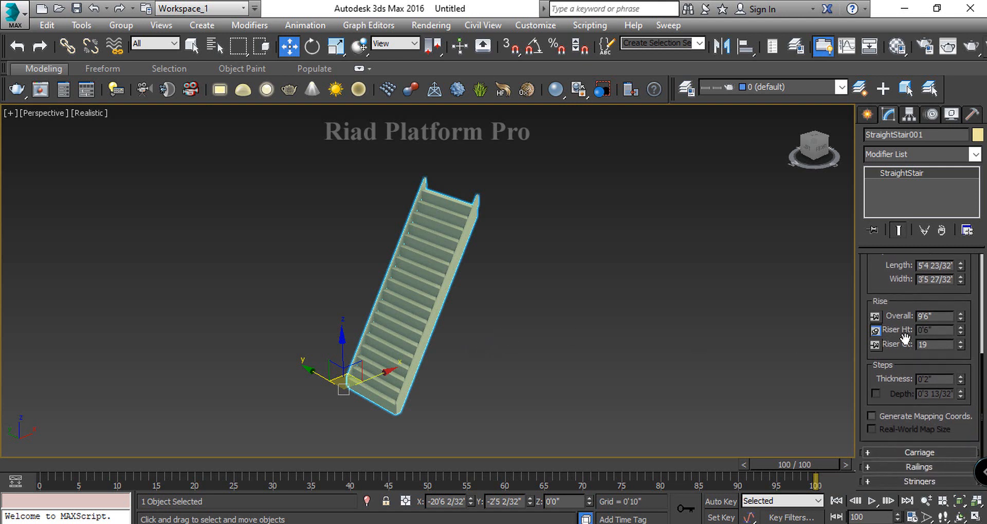
click(925, 468)
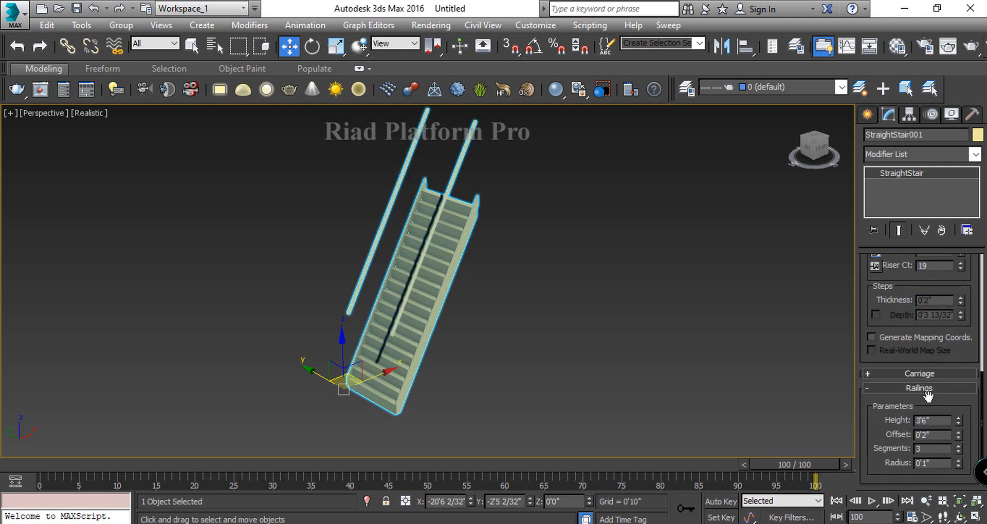
scroll(927, 396, up, 5)
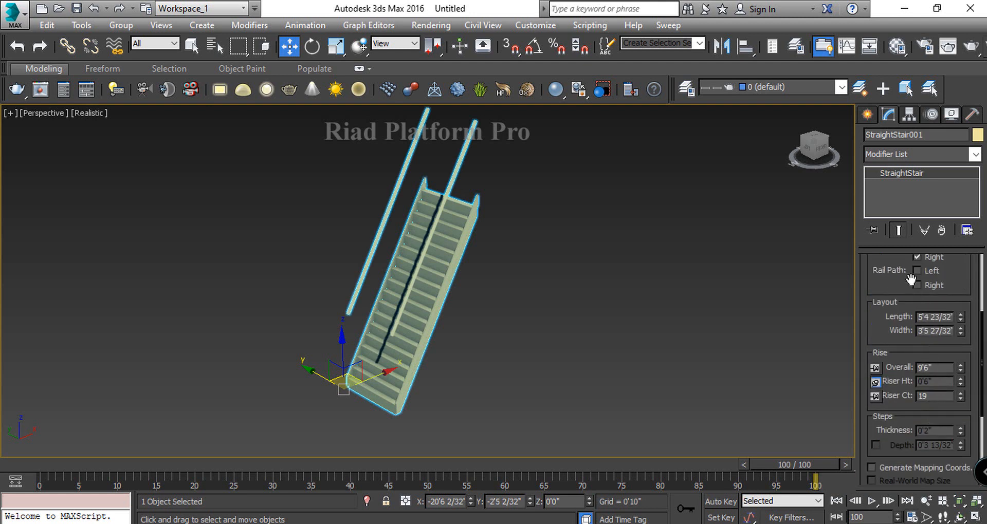
scroll(911, 367, down, 5)
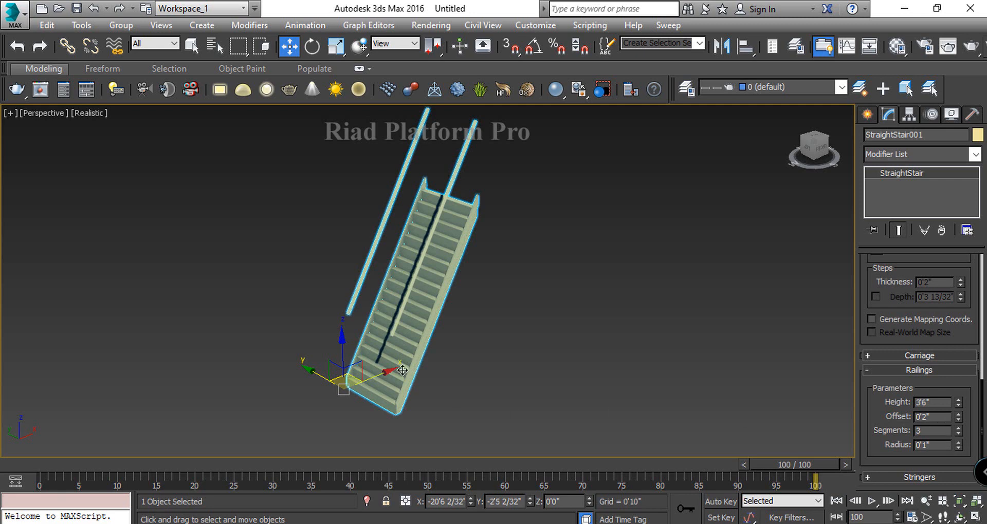
Step: Raise the railing segments to 32 so the handrails become round, checking their lower ends up close
scroll(387, 333, up, 10)
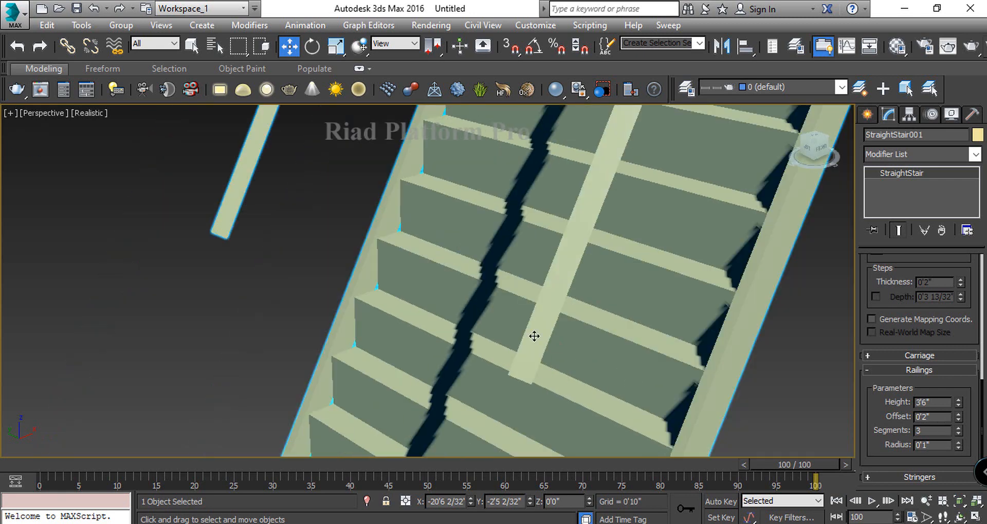
scroll(537, 336, down, 2)
alt+middle_drag(611, 374, 622, 306)
middle_drag(590, 251, 594, 302)
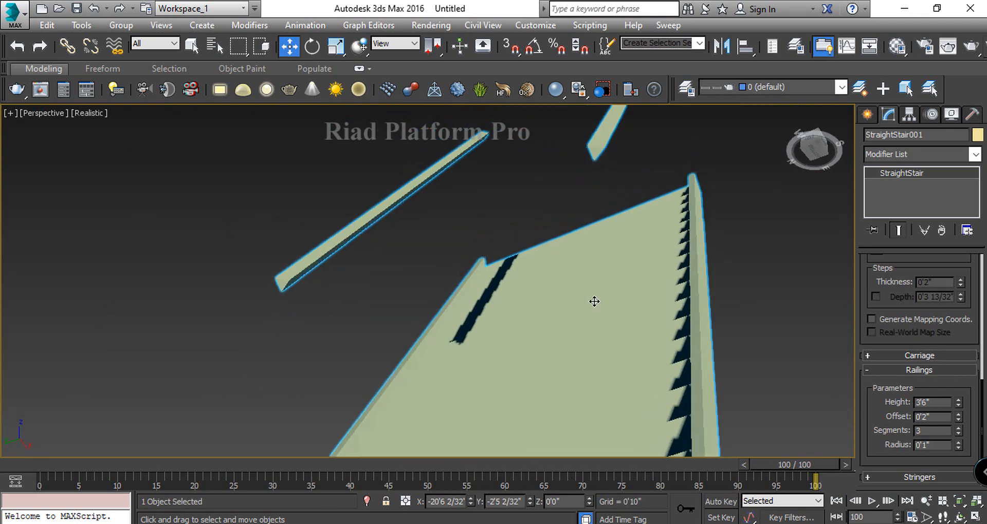
middle_drag(603, 255, 597, 305)
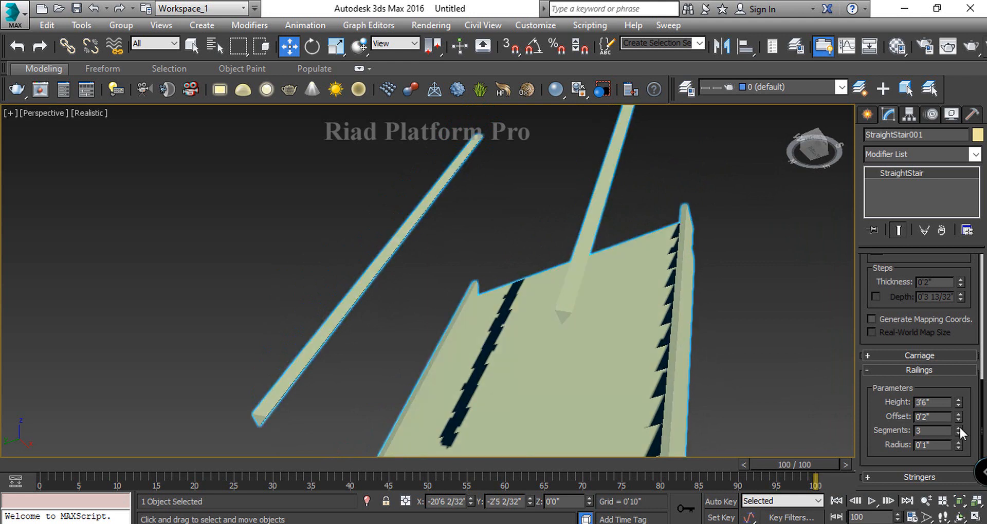
drag(959, 428, 923, 258)
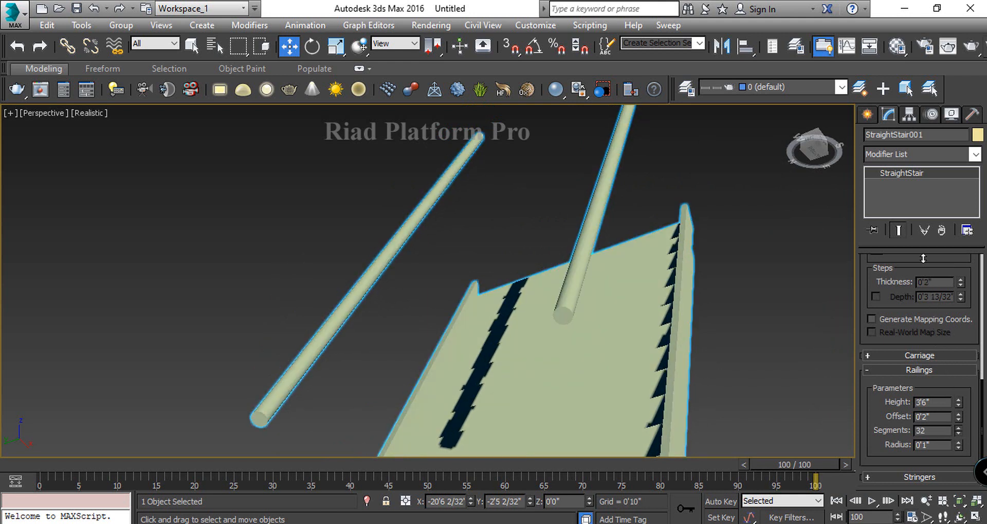
scroll(550, 319, up, 3)
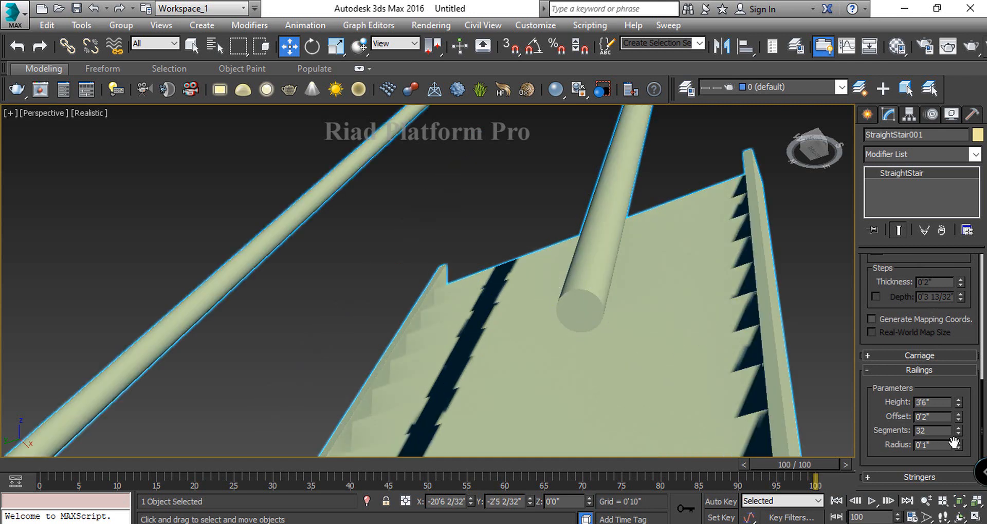
Step: Try a railing radius of 0'0 30/32" and set it back to 0'1"
mouse_move(960, 442)
mouse_down()
mouse_move(943, 372)
mouse_move(953, 445)
mouse_up()
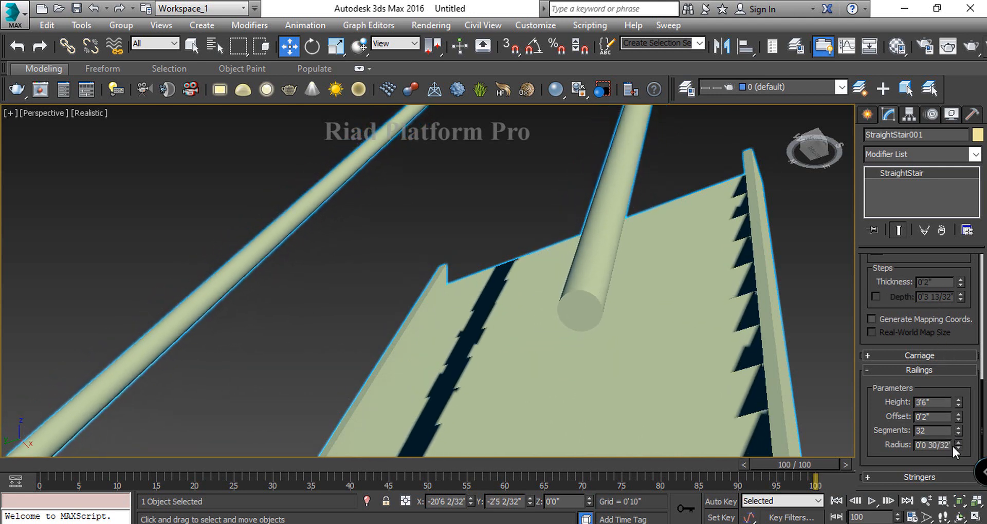
double_click(937, 443)
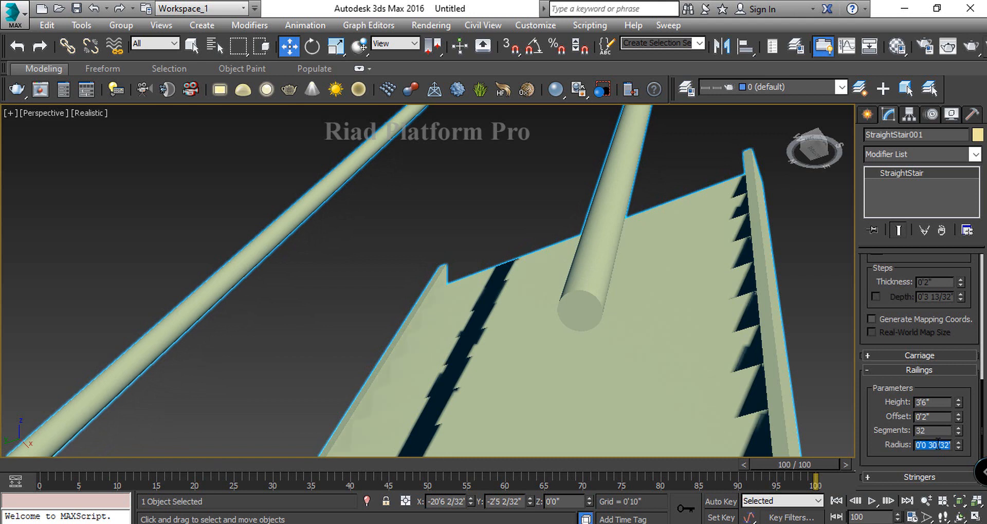
text(1)
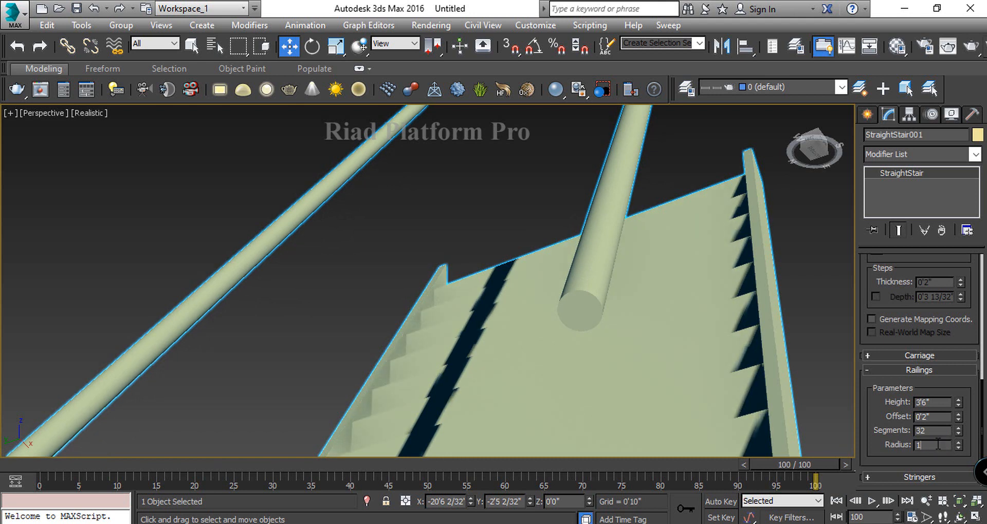
key(Return)
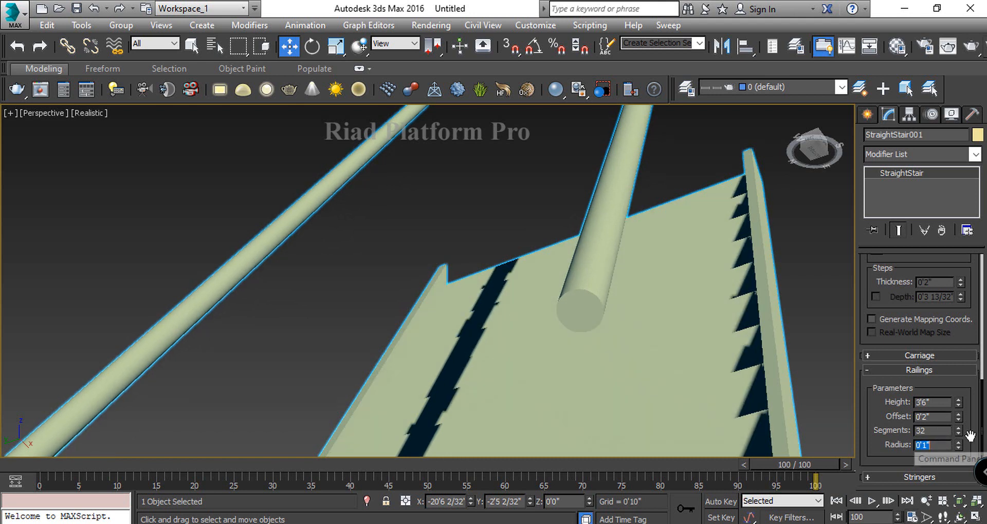
Step: Set the railing height to about 3'1 12/32" and reduce the railing offset to 0'0"
drag(959, 406, 959, 418)
drag(16, 521, 948, 448)
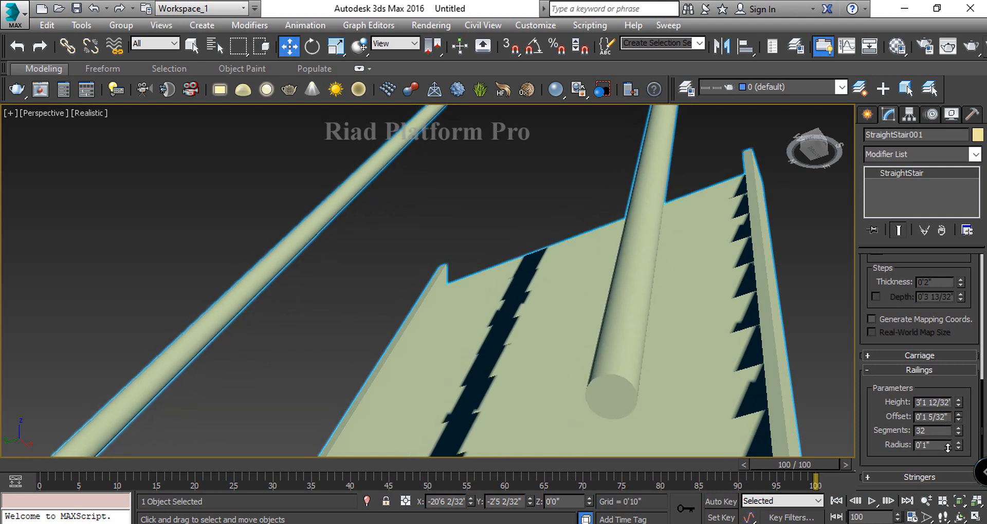
scroll(699, 372, down, 5)
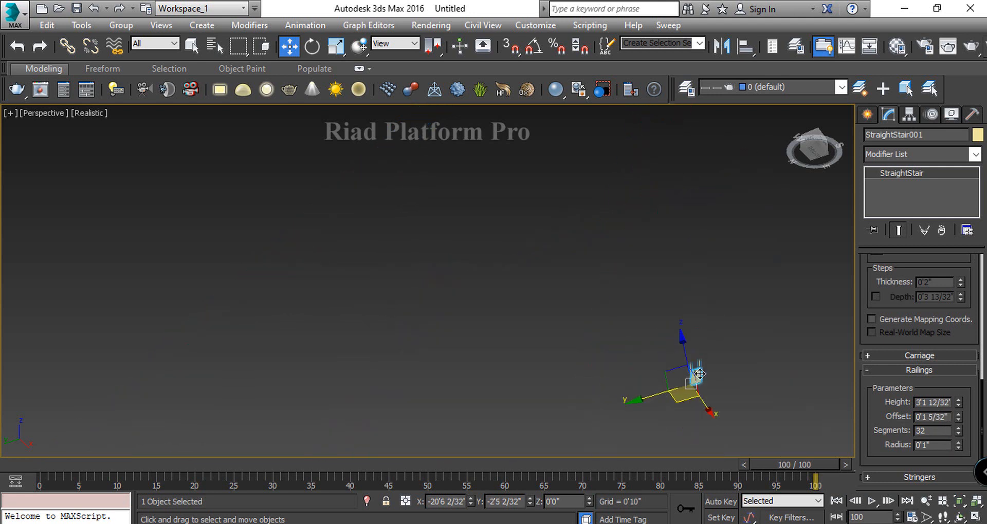
scroll(700, 374, up, 2)
alt+middle_drag(780, 390, 703, 374)
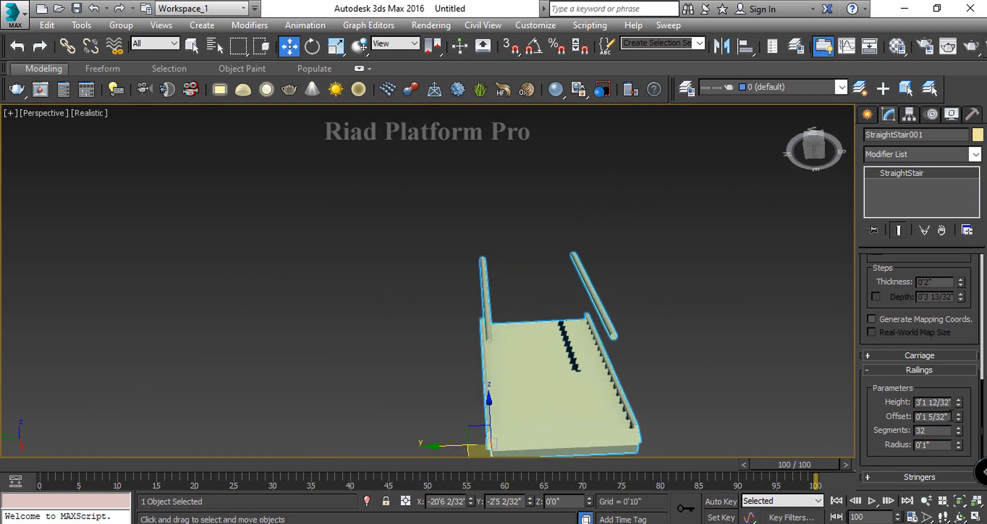
drag(957, 415, 958, 434)
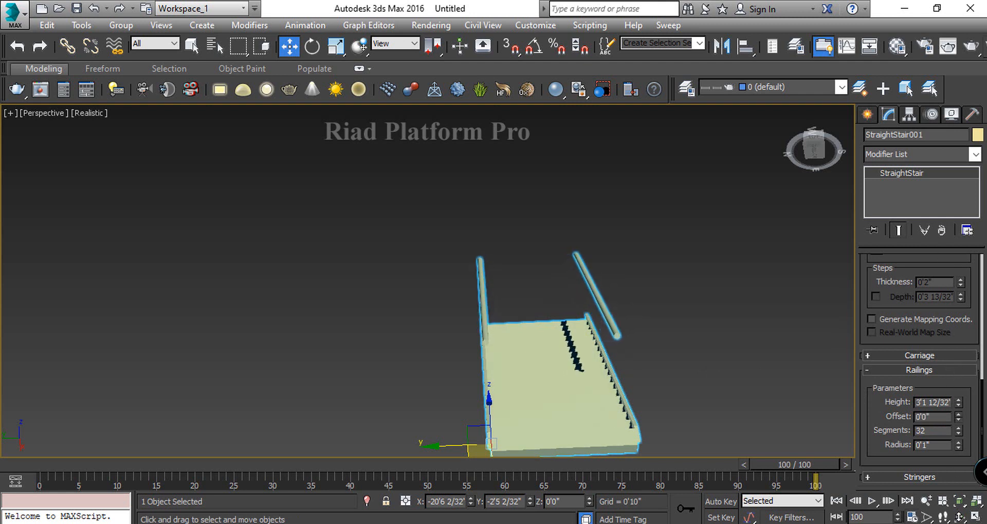
Step: Adjust the stringers to a depth of about 1'6 21/32", a width of 0'1 20/32" and an offset of 0'2 10/32"
click(883, 476)
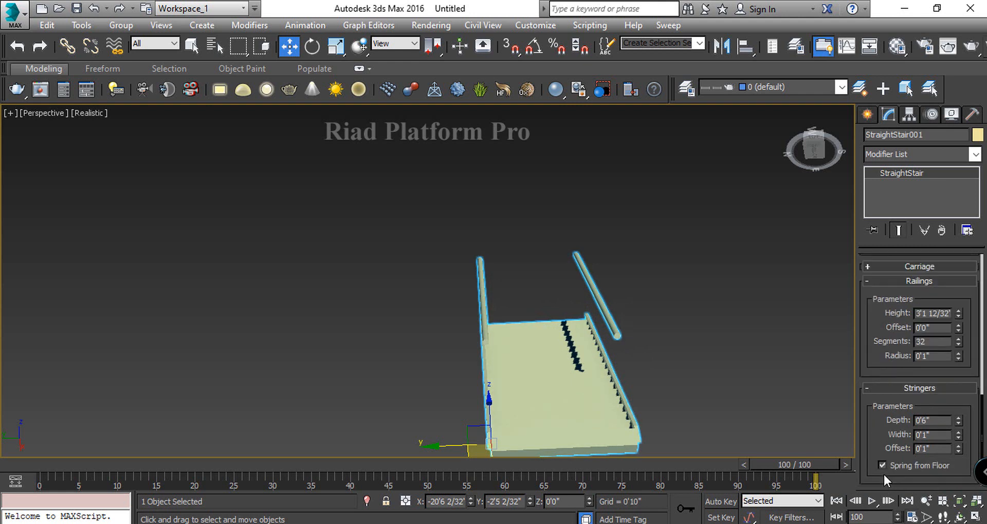
mouse_move(671, 410)
alt+middle_down()
mouse_move(700, 412)
mouse_move(652, 436)
mouse_move(674, 419)
alt+middle_up()
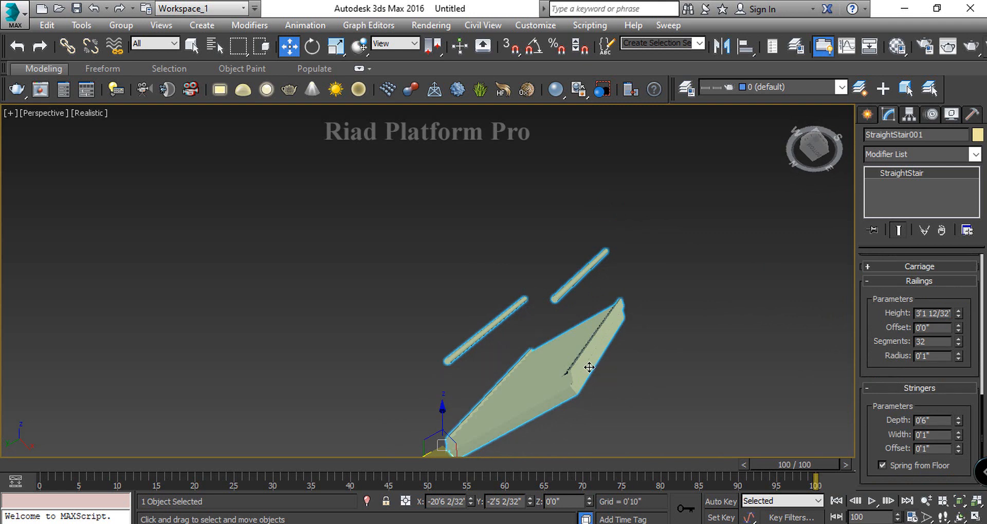
scroll(589, 367, up, 2)
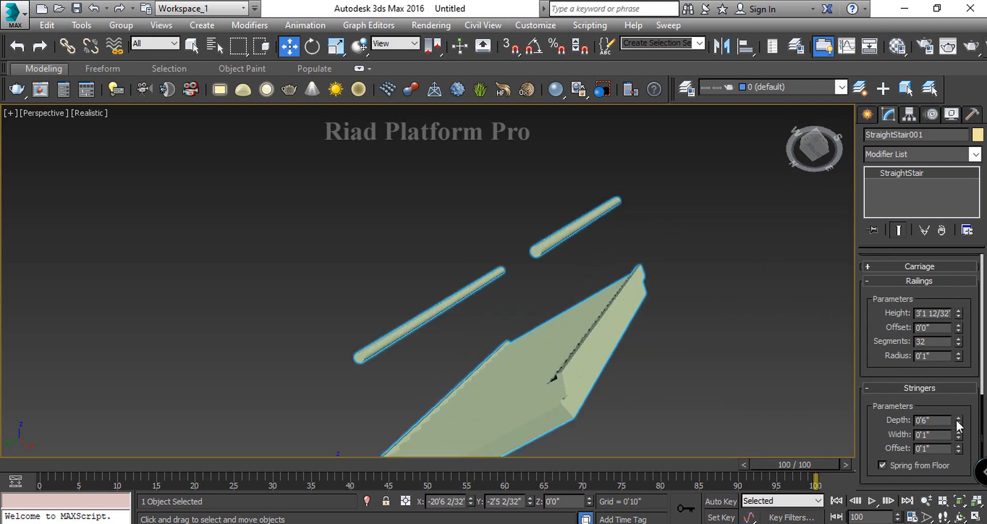
drag(958, 422, 878, 314)
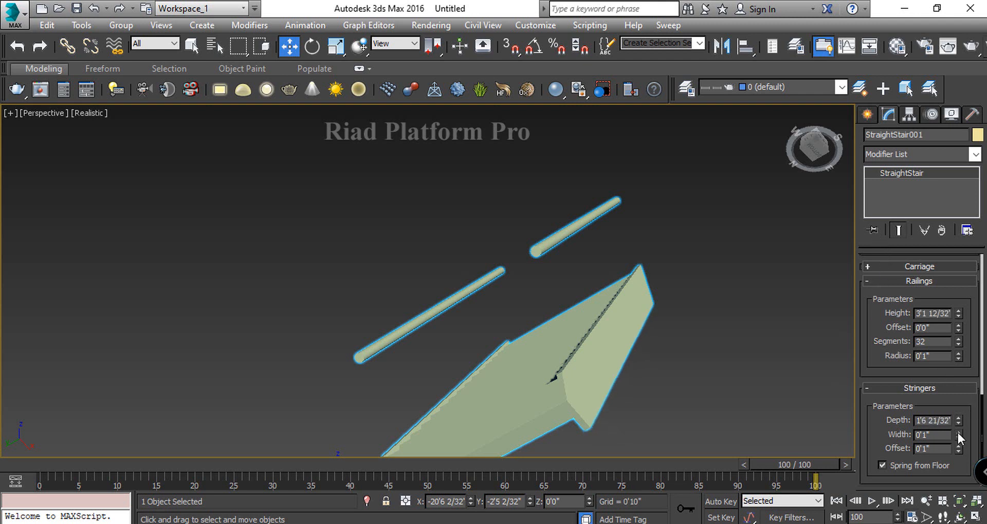
drag(958, 435, 965, 383)
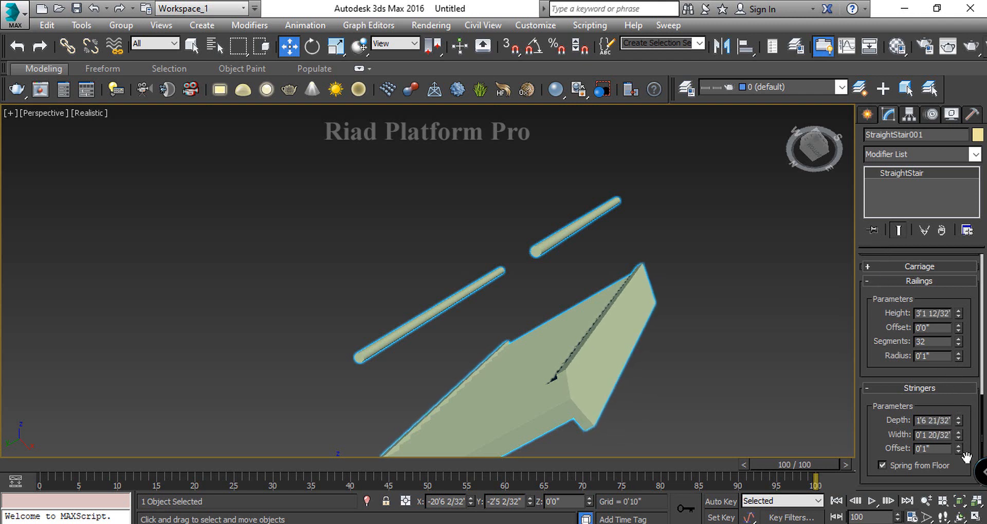
drag(958, 448, 937, 348)
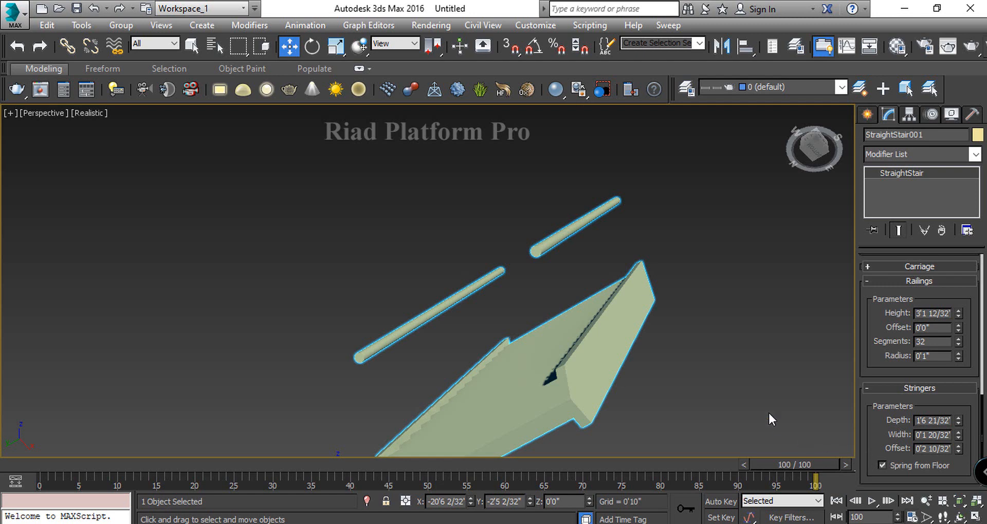
Step: Compare the stringers' lower ends with Spring from Floor off and on, and leave the option on
alt+middle_drag(707, 409, 576, 213)
alt+middle_drag(399, 365, 367, 326)
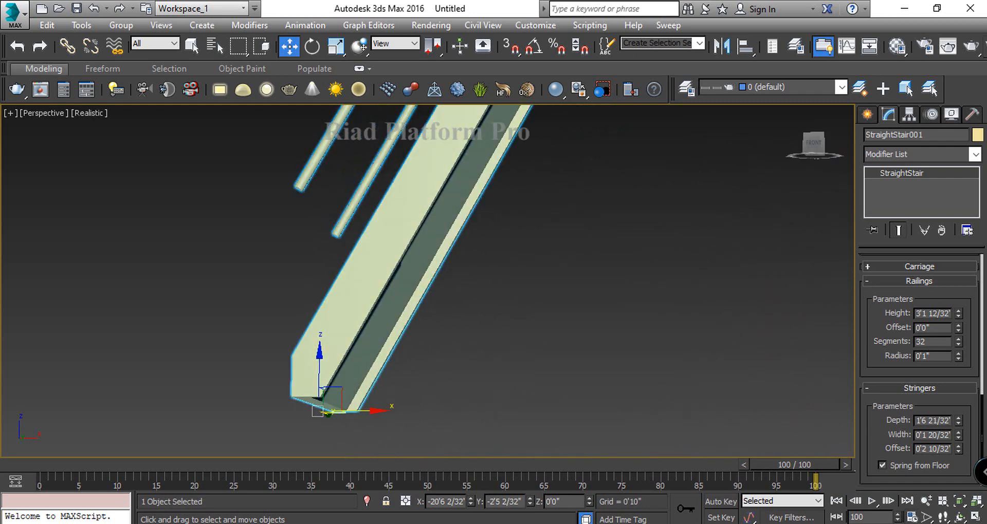
click(882, 466)
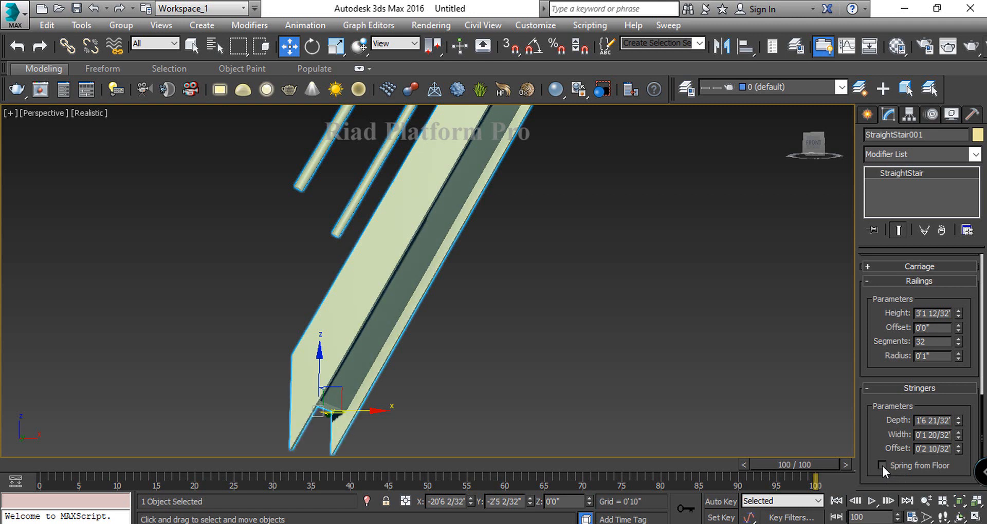
click(882, 465)
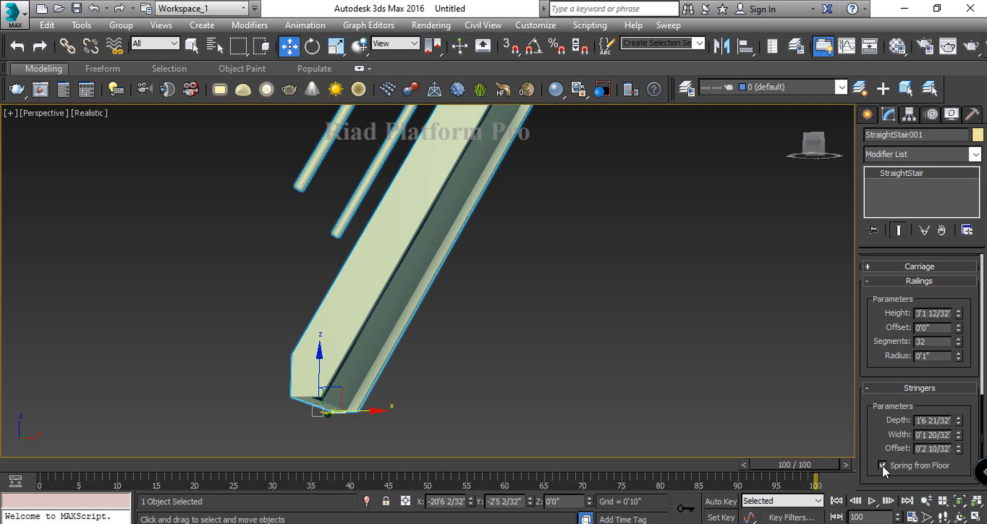
click(882, 465)
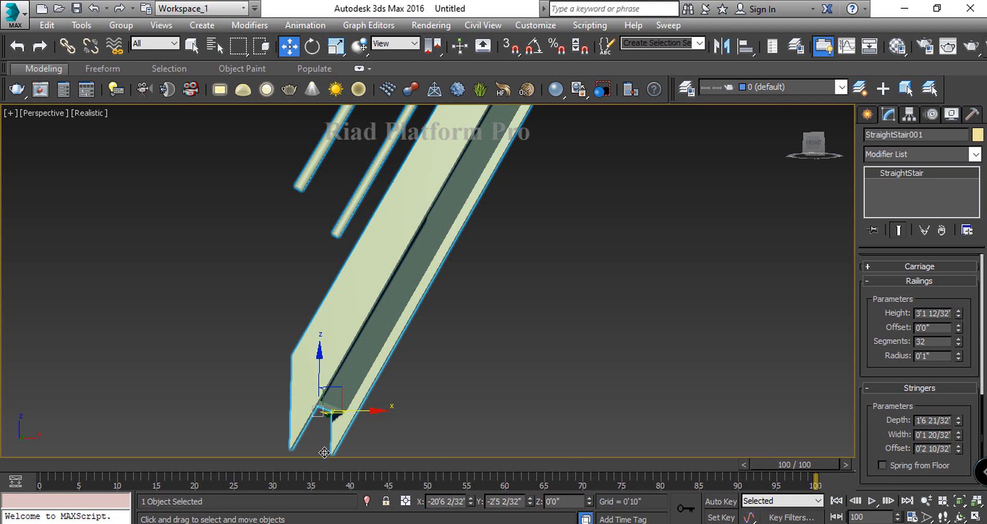
click(882, 465)
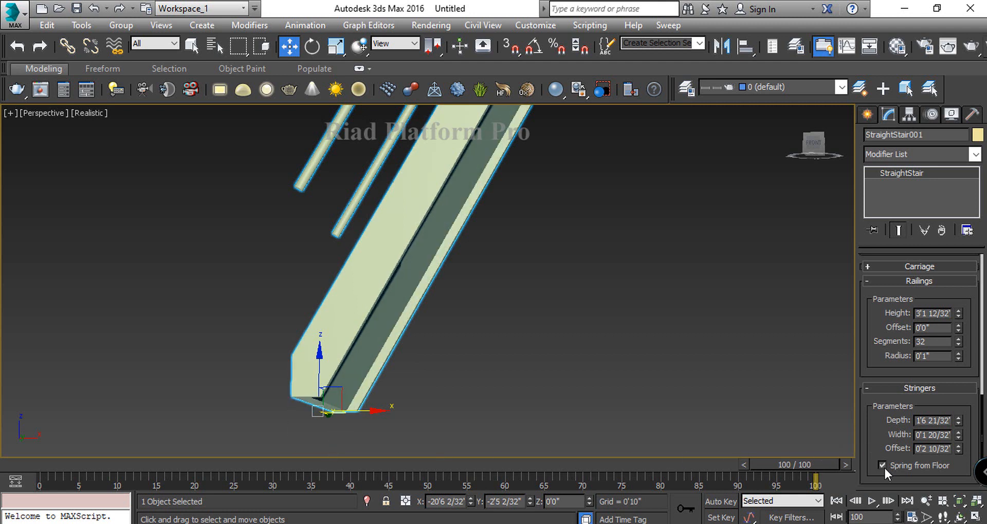
Step: Create an L-type stair beside the straight stair, about 4'10 3/32" wide with an overall rise of about 8'11 11/32"
scroll(889, 352, up, 10)
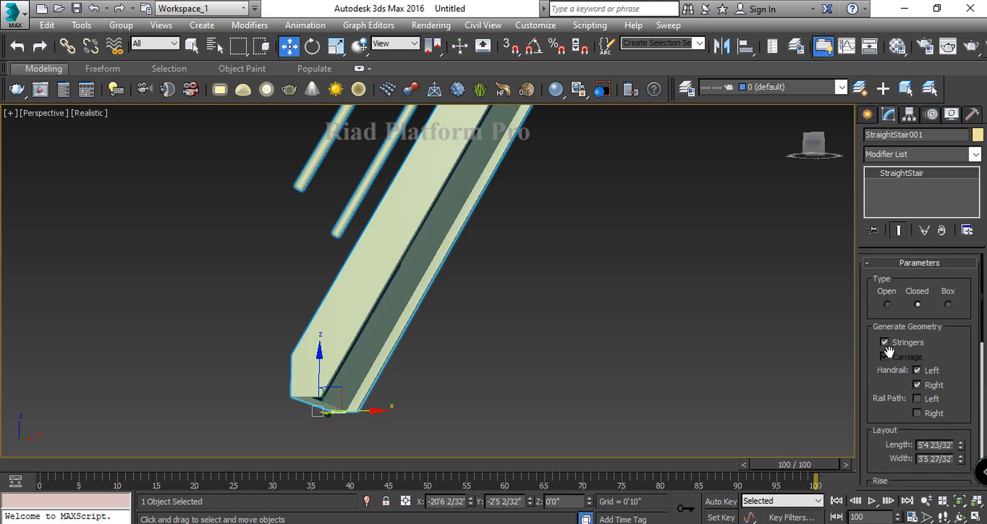
scroll(657, 326, down, 5)
middle_drag(656, 326, 299, 323)
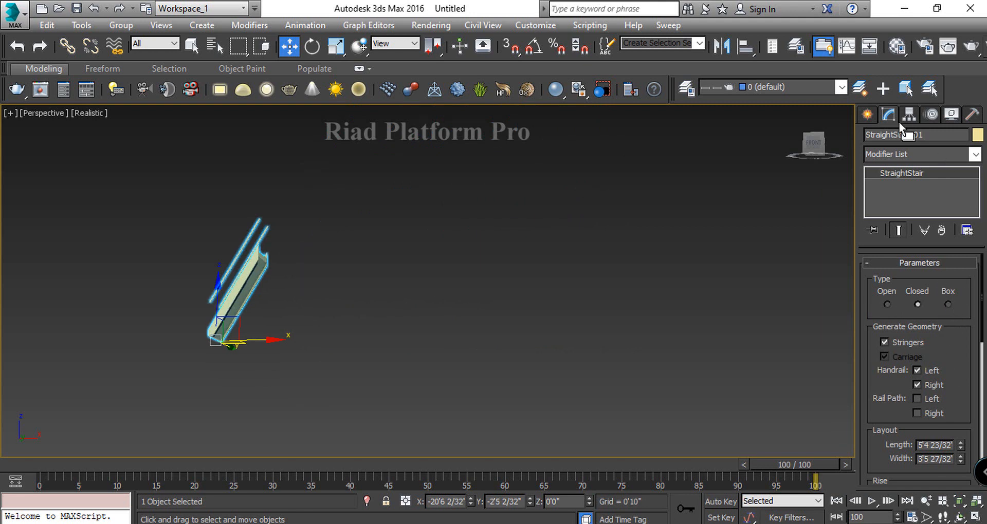
click(866, 113)
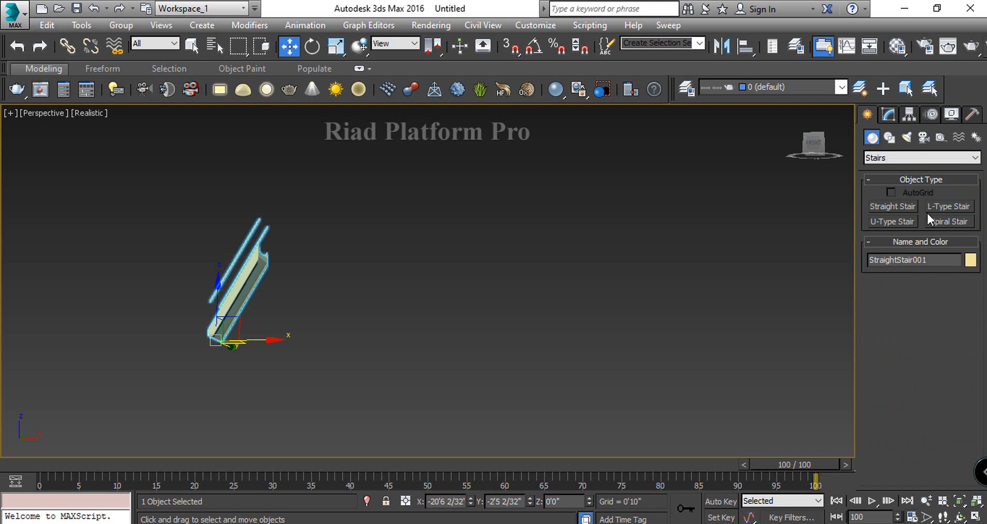
click(935, 208)
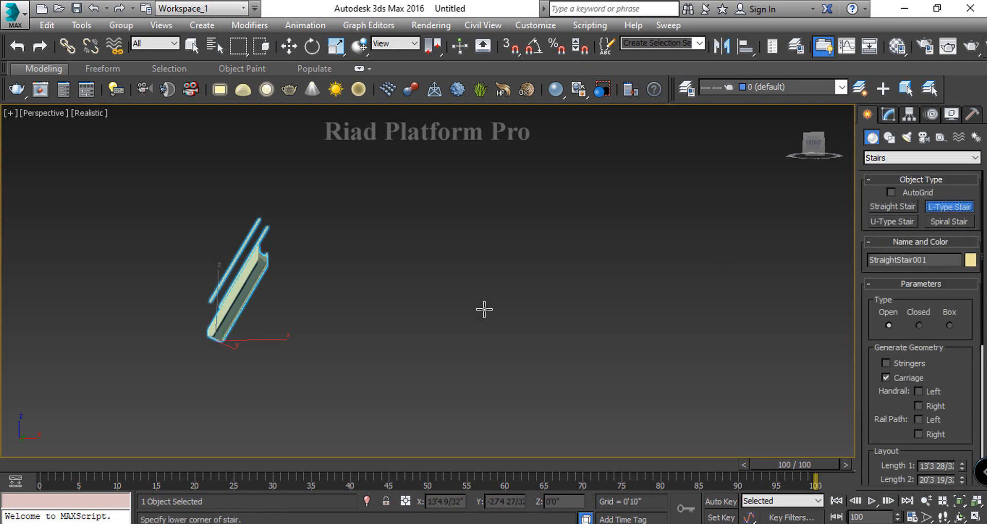
click(411, 327)
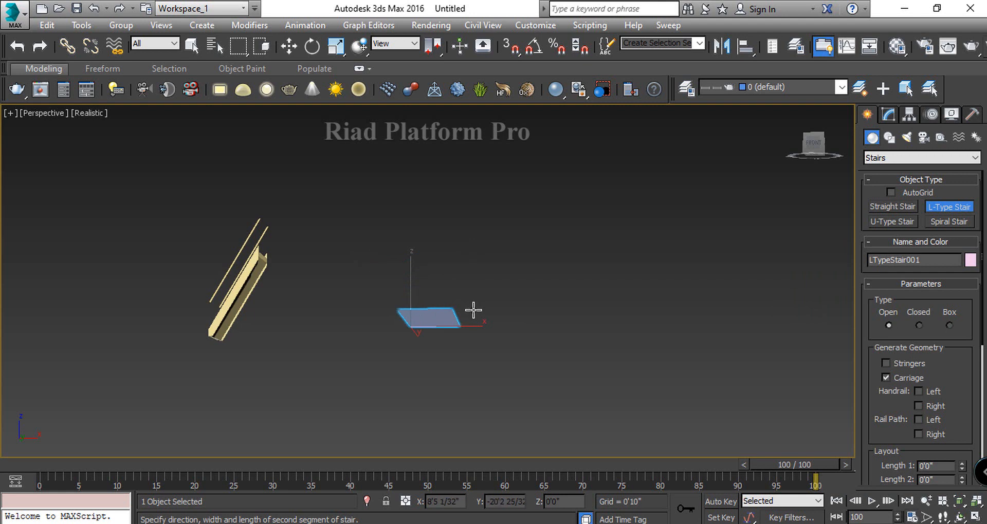
click(472, 311)
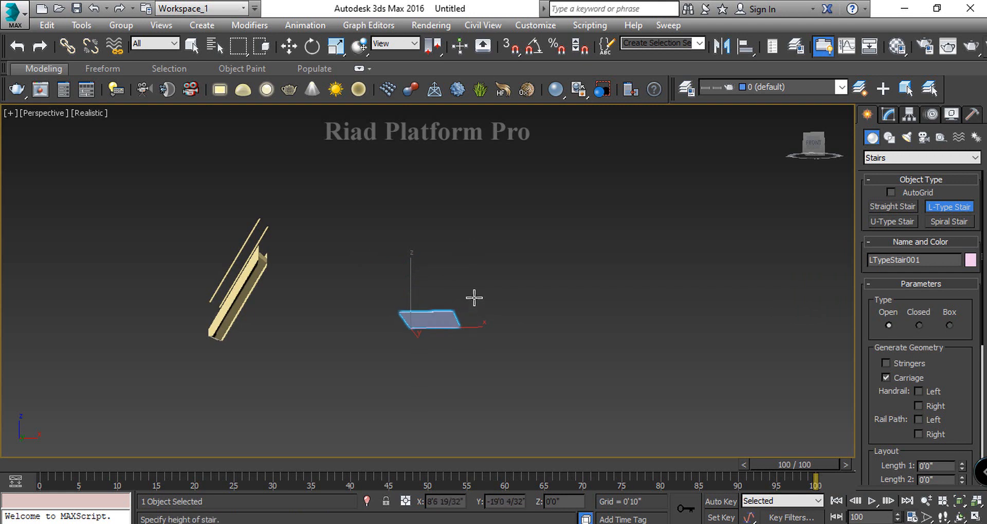
click(469, 211)
Step: Set both Length 1 and Length 2 of the L-type stair to 5'0"
scroll(435, 291, up, 4)
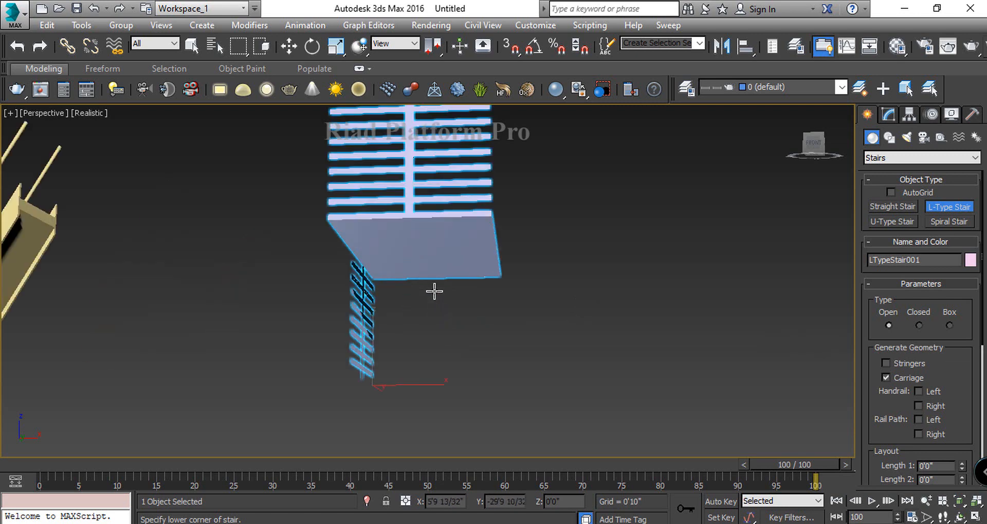
scroll(434, 292, down, 4)
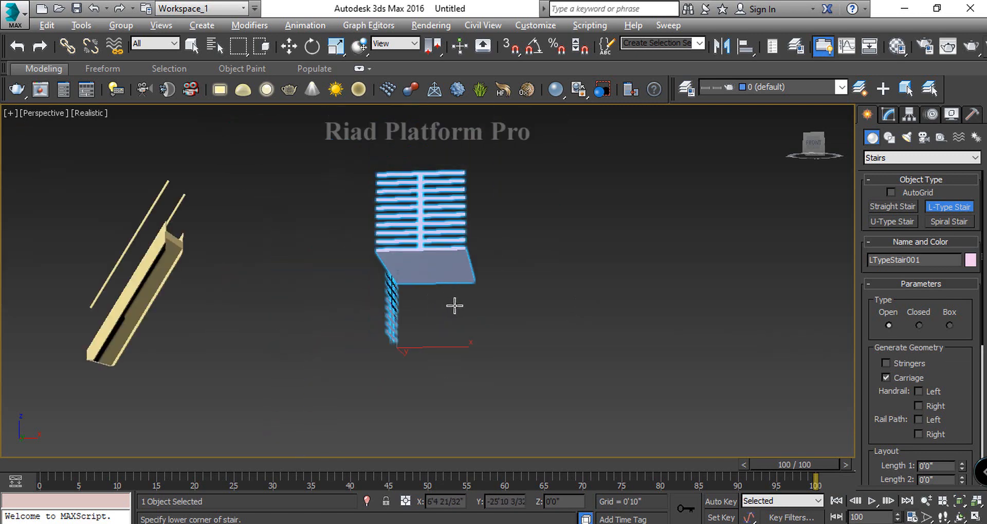
alt+middle_drag(454, 306, 579, 345)
scroll(929, 438, down, 2)
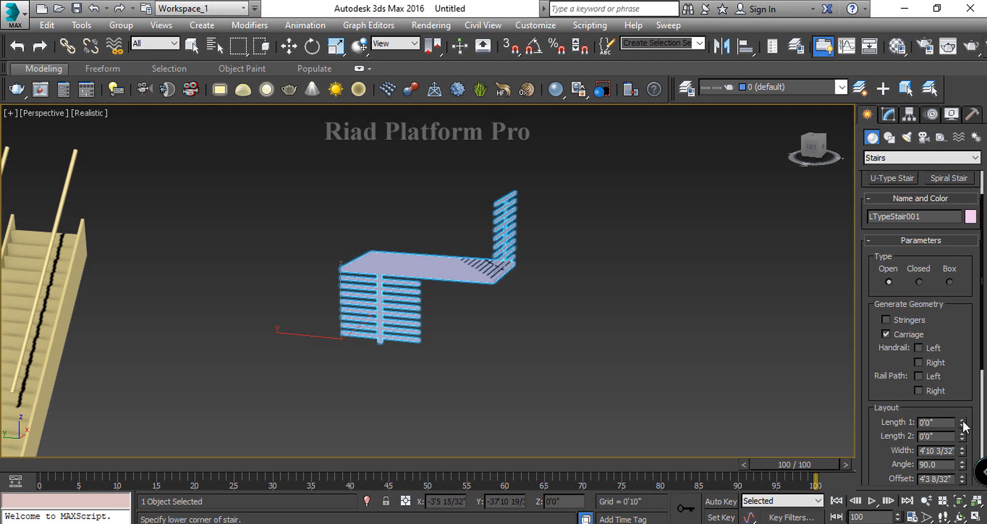
drag(963, 426, 829, 244)
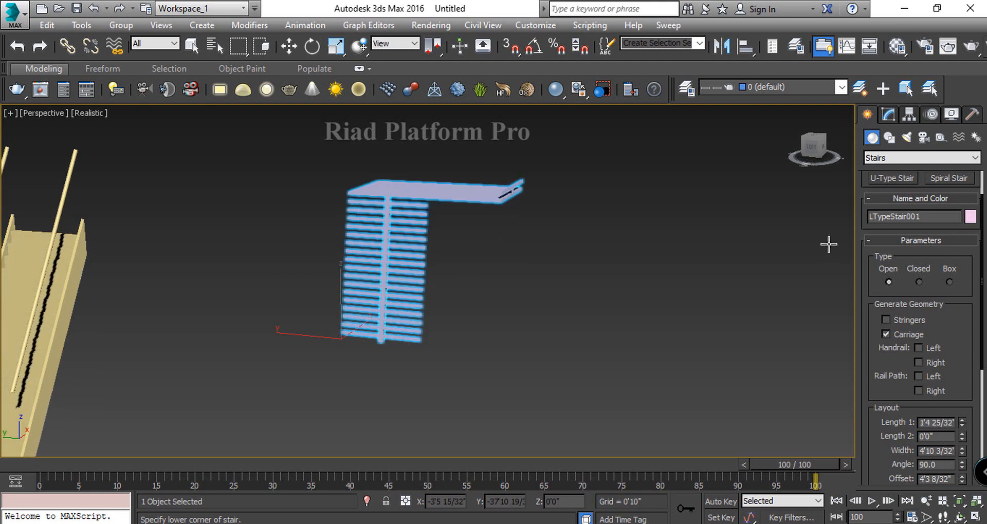
double_click(936, 424)
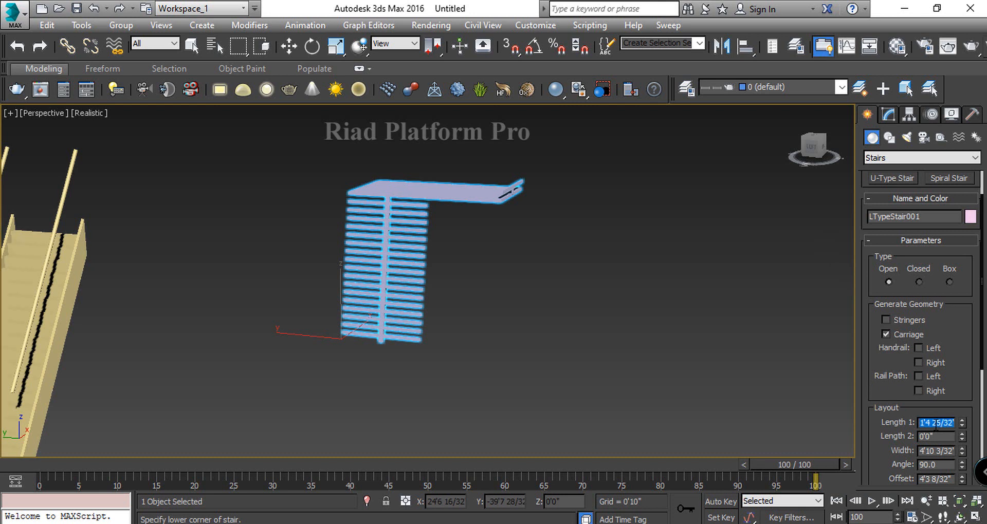
text(5)
key(Return)
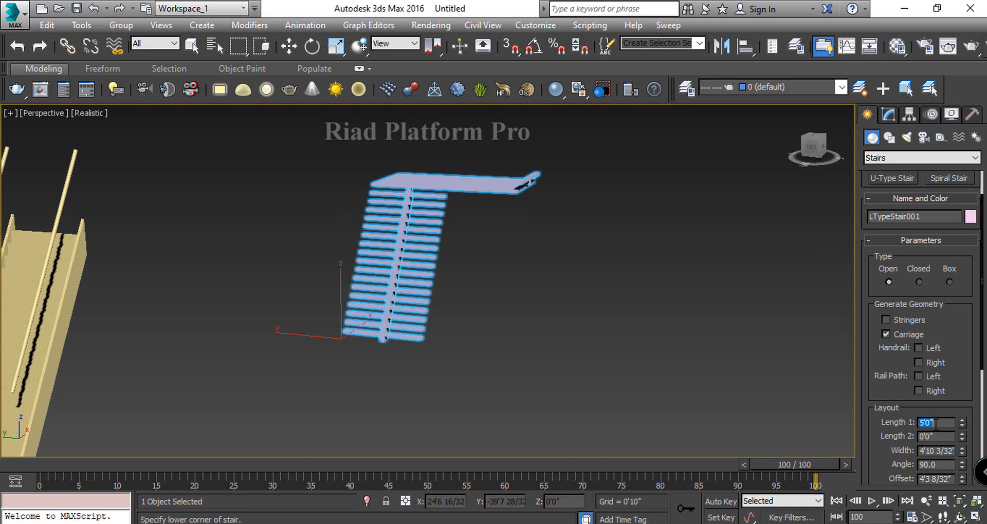
double_click(937, 436)
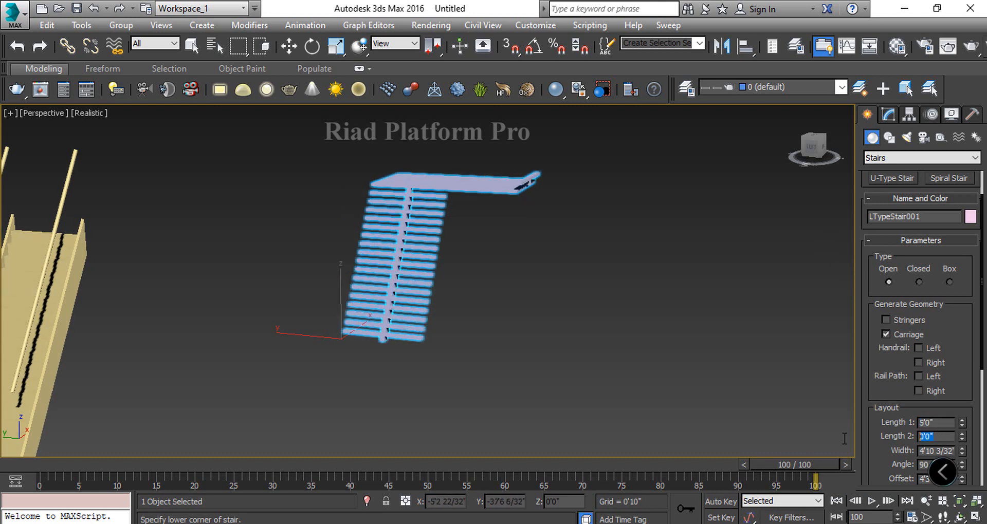
text(5)
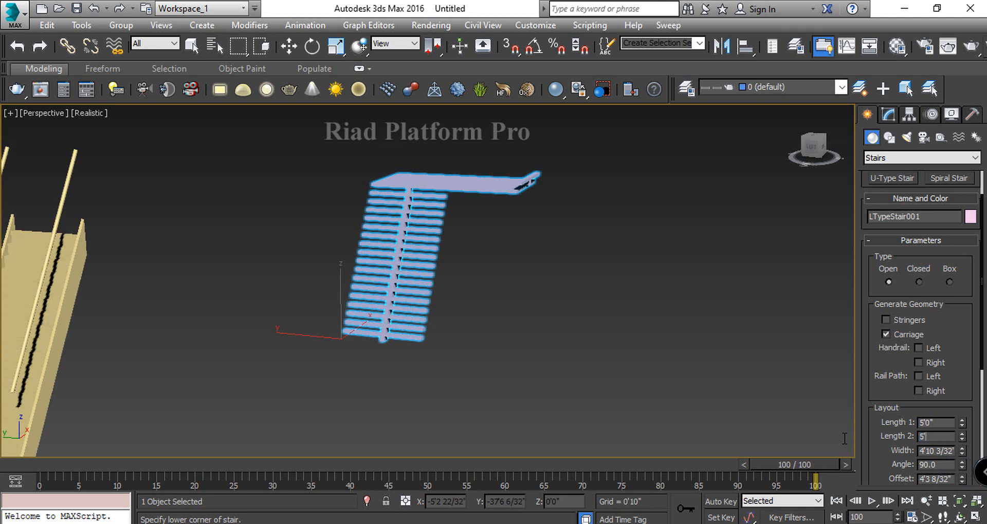
key(Return)
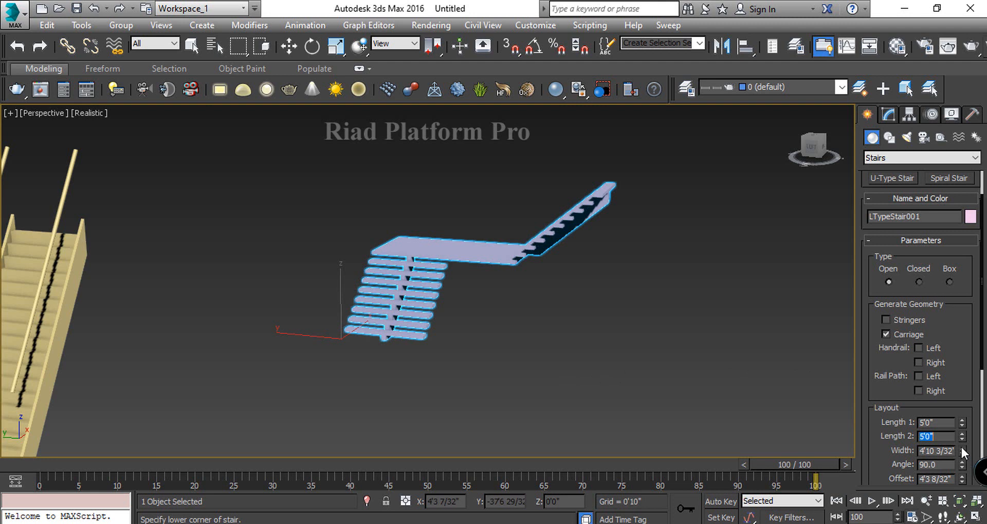
Step: Adjust the L-type stair's layout to a width of about 8'3 30/32", an angle of -90 and an offset of about 3'2 30/32"
mouse_move(961, 454)
mouse_down()
mouse_move(955, 389)
mouse_move(961, 449)
mouse_up()
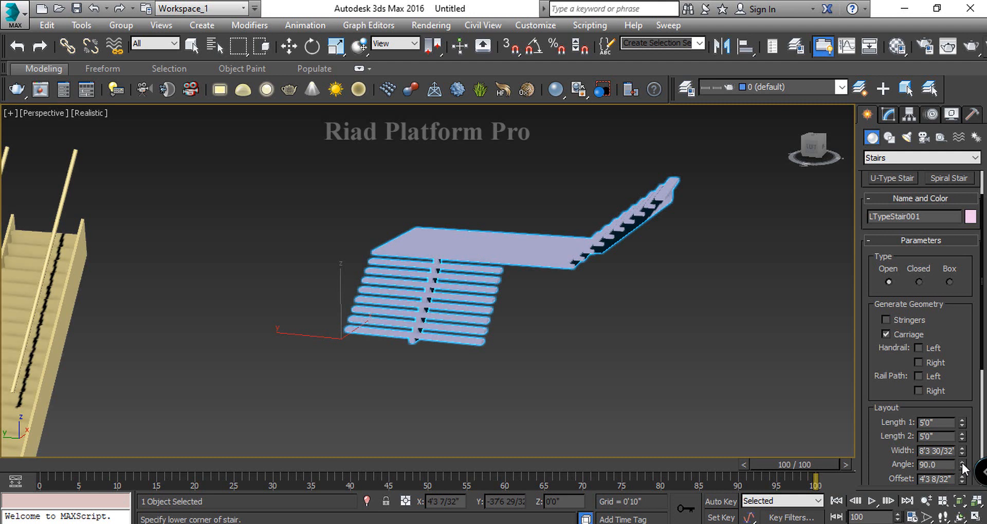
drag(849, 231, 907, 66)
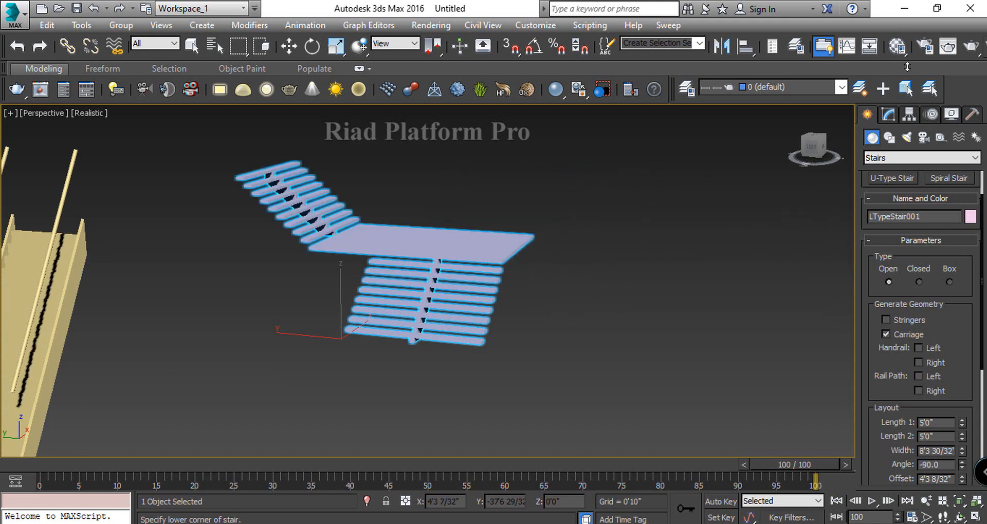
drag(680, 131, 717, 35)
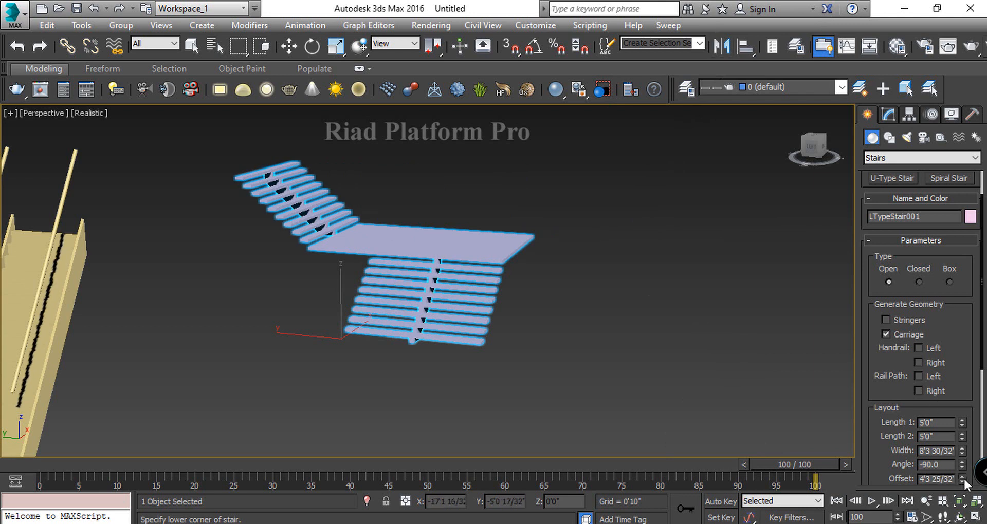
mouse_move(962, 482)
mouse_down()
mouse_move(962, 462)
mouse_move(962, 470)
mouse_up()
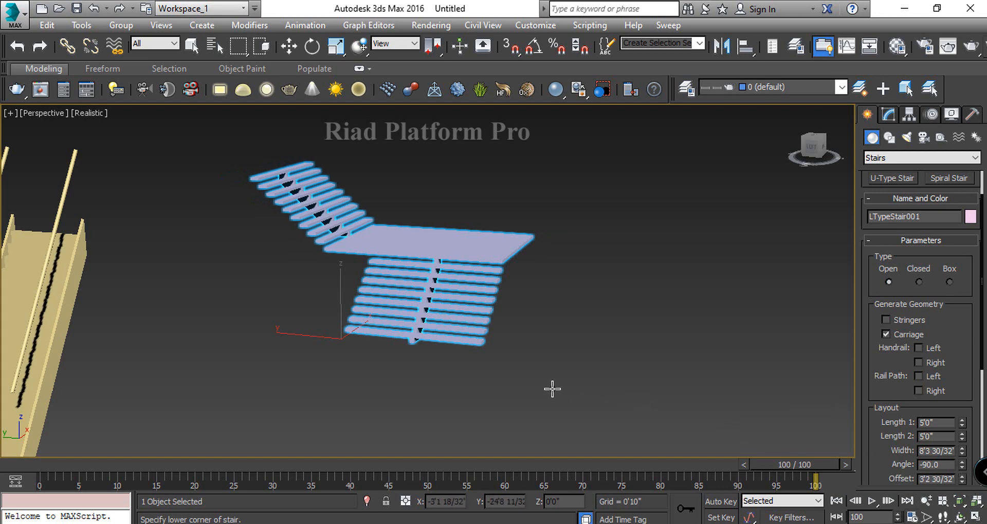
Step: Try the Closed and Box types on the L-type stair, keep Closed, and enable the left and right handrails
alt+middle_drag(546, 341, 409, 364)
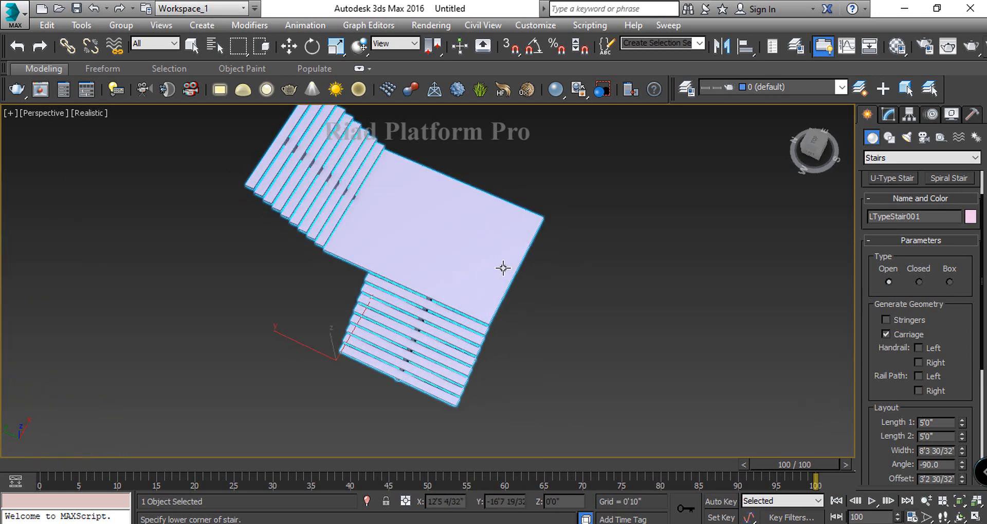
alt+middle_drag(586, 295, 535, 253)
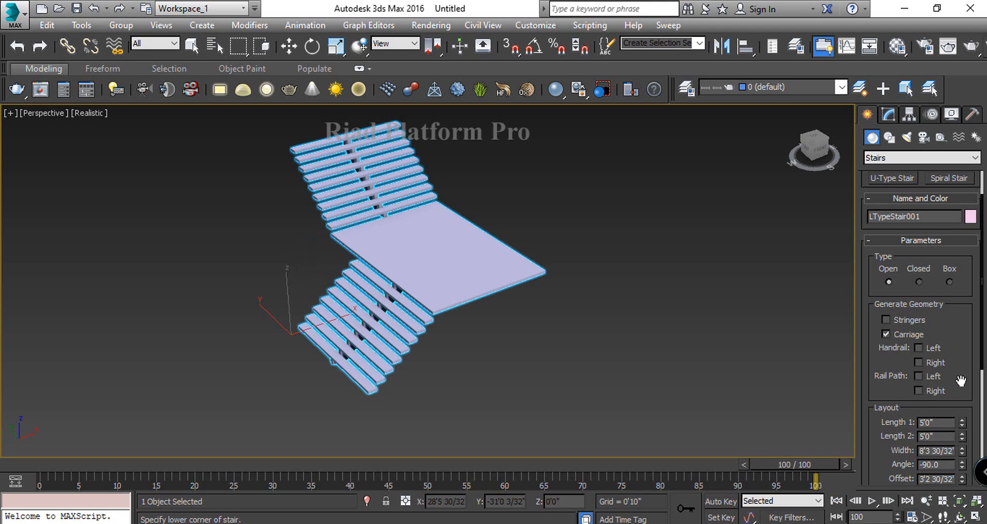
scroll(961, 384, down, 5)
scroll(961, 384, down, 3)
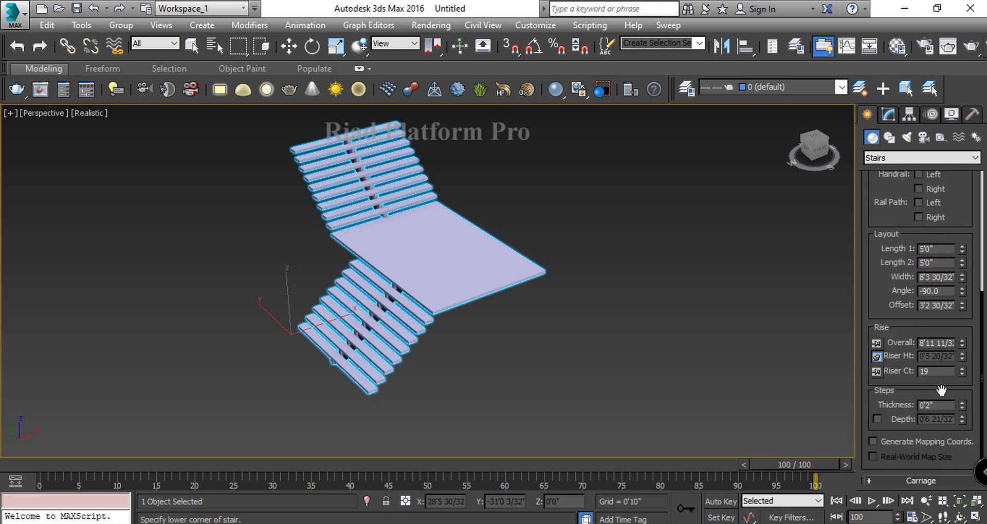
drag(941, 392, 936, 462)
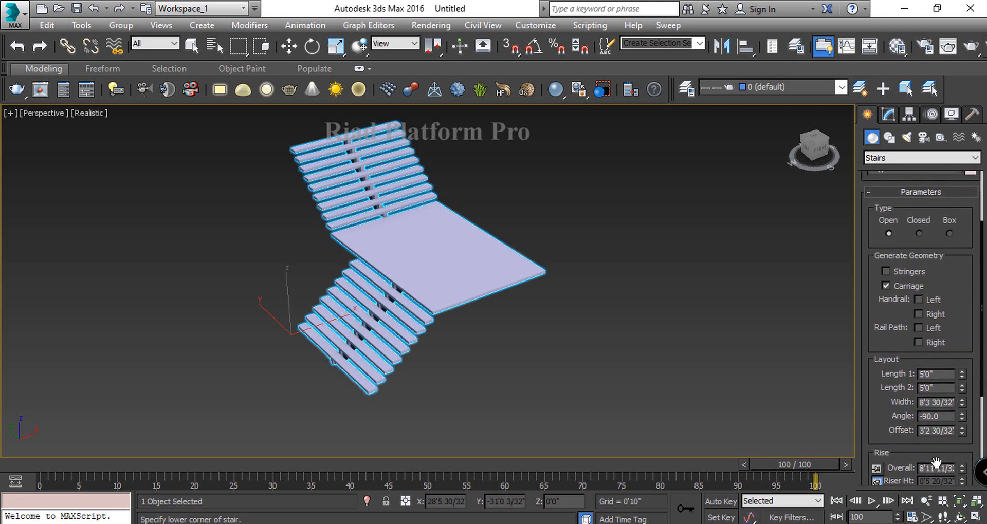
click(923, 234)
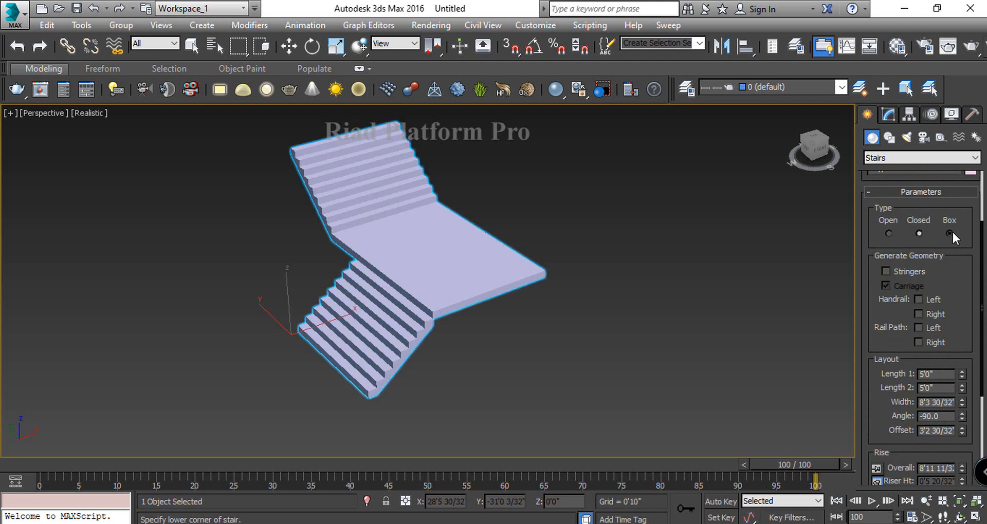
click(950, 234)
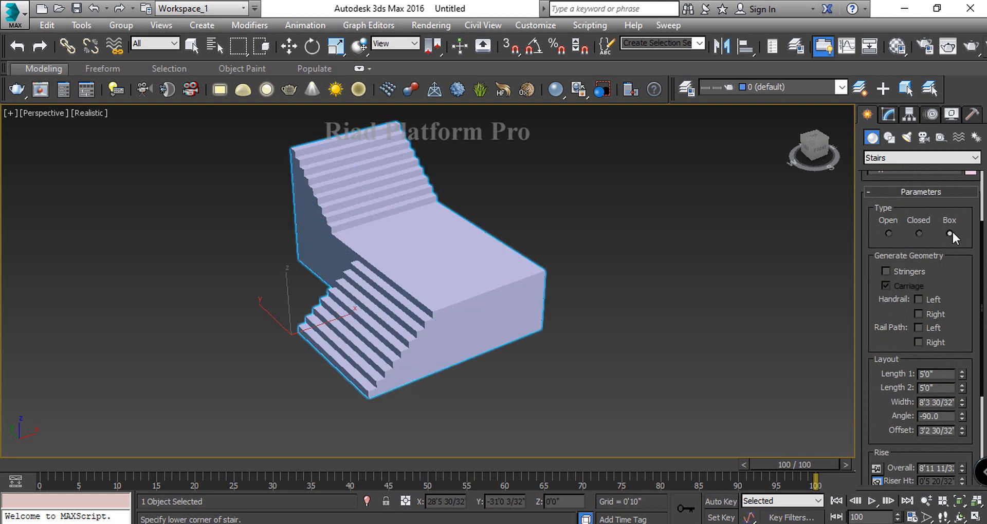
click(919, 234)
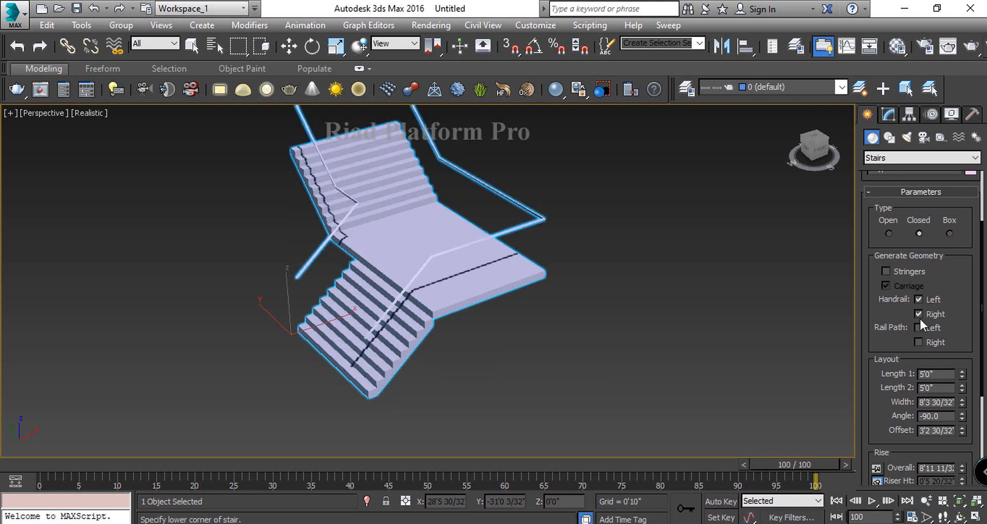
Step: Create an open U-type stair in the empty area beside the L-type stair, with an offset of about 0'11 27/32"
drag(906, 325, 892, 171)
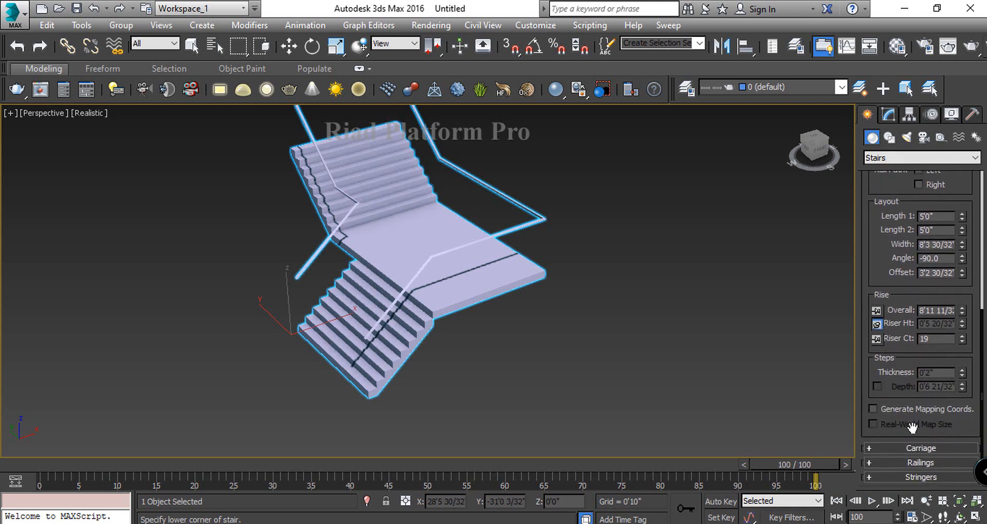
drag(898, 321, 908, 441)
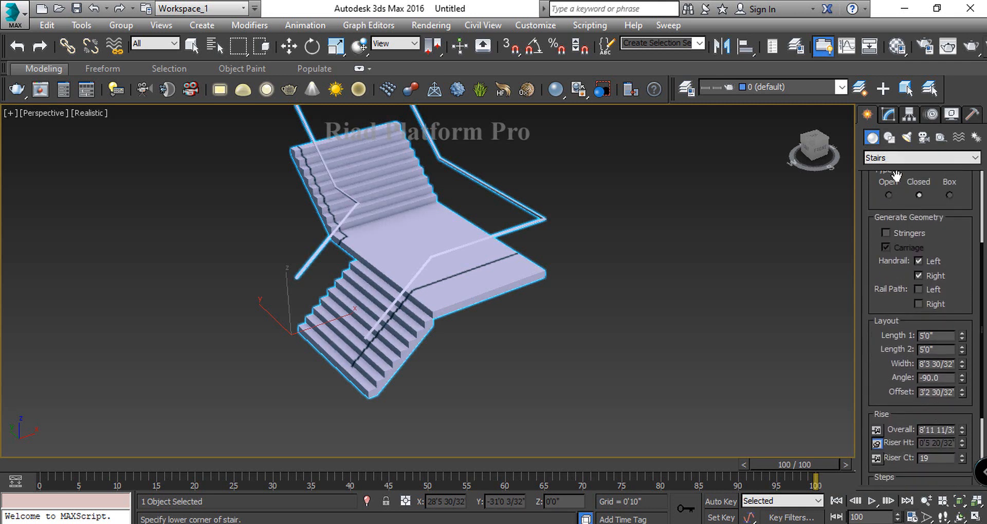
drag(896, 178, 919, 380)
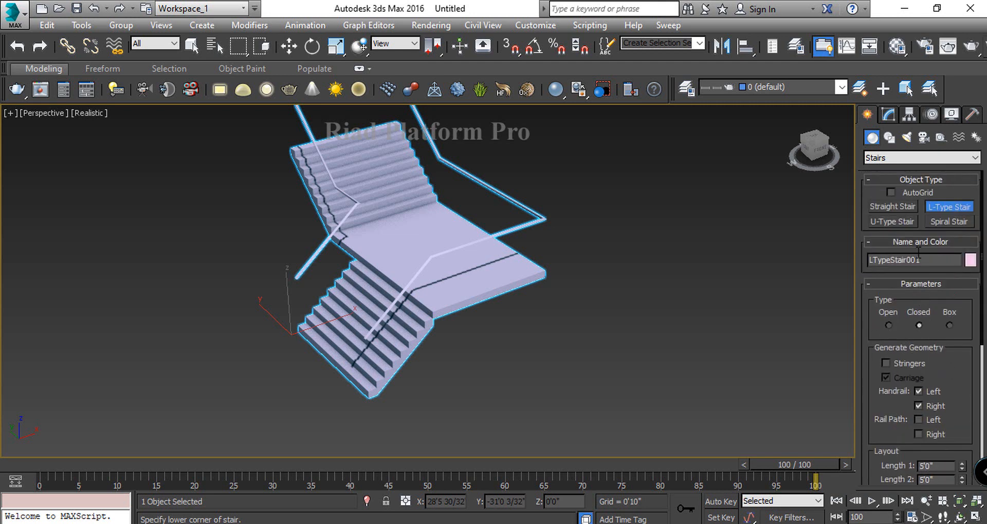
click(899, 222)
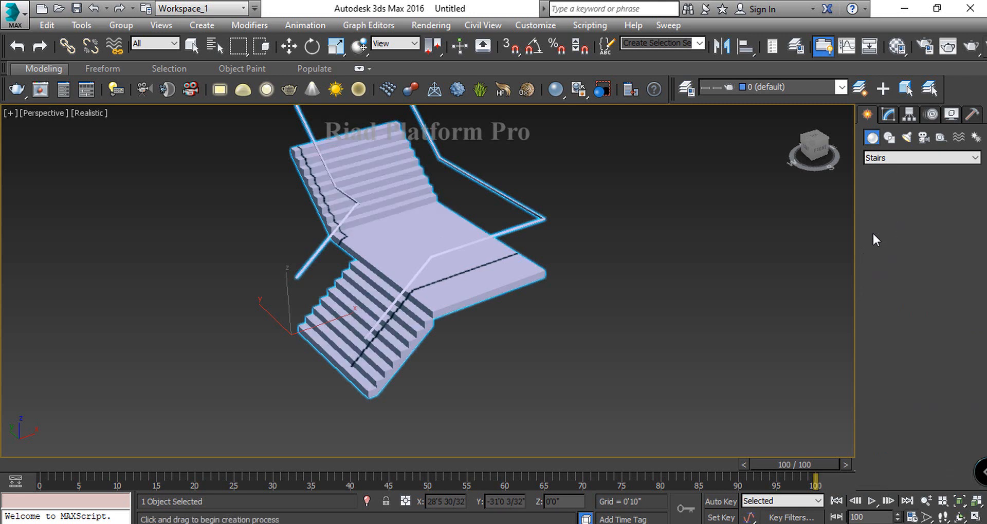
middle_drag(720, 319, 446, 225)
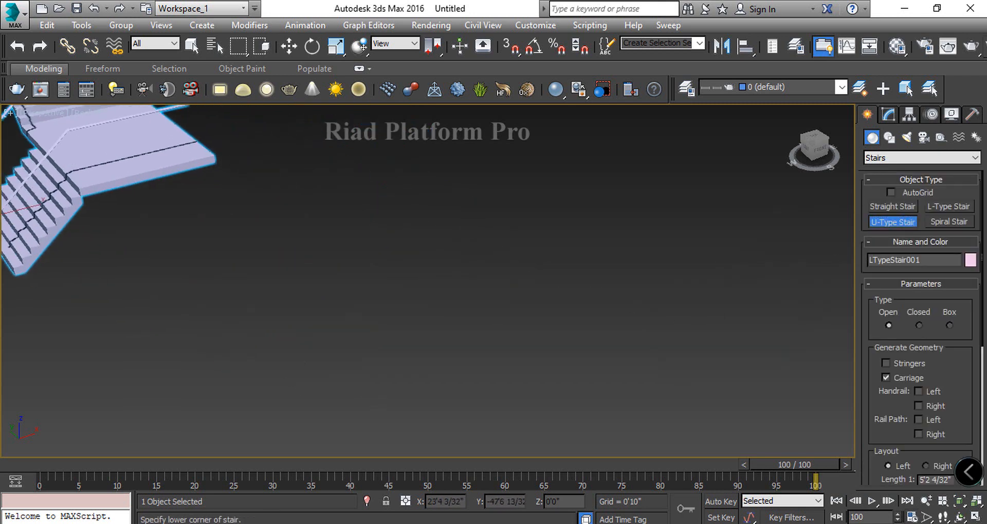
click(344, 306)
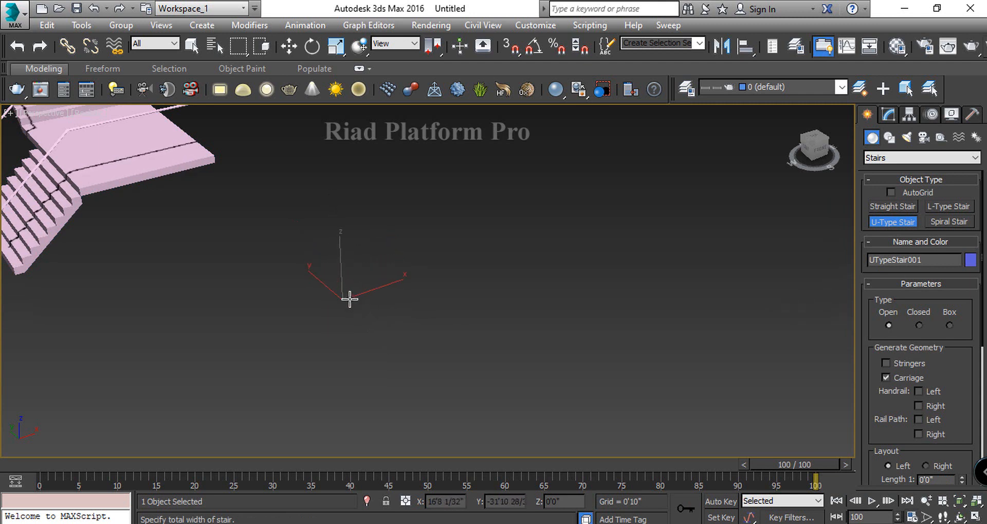
click(354, 297)
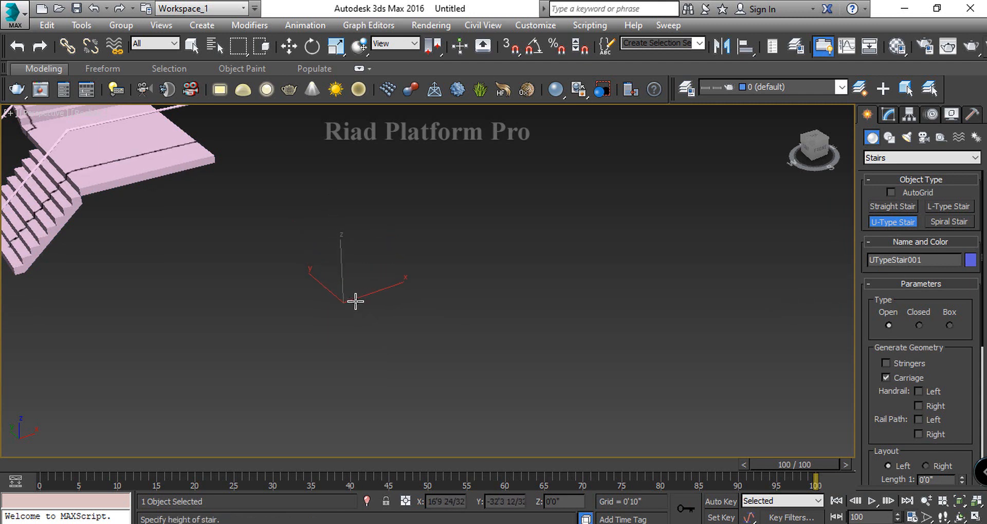
click(370, 150)
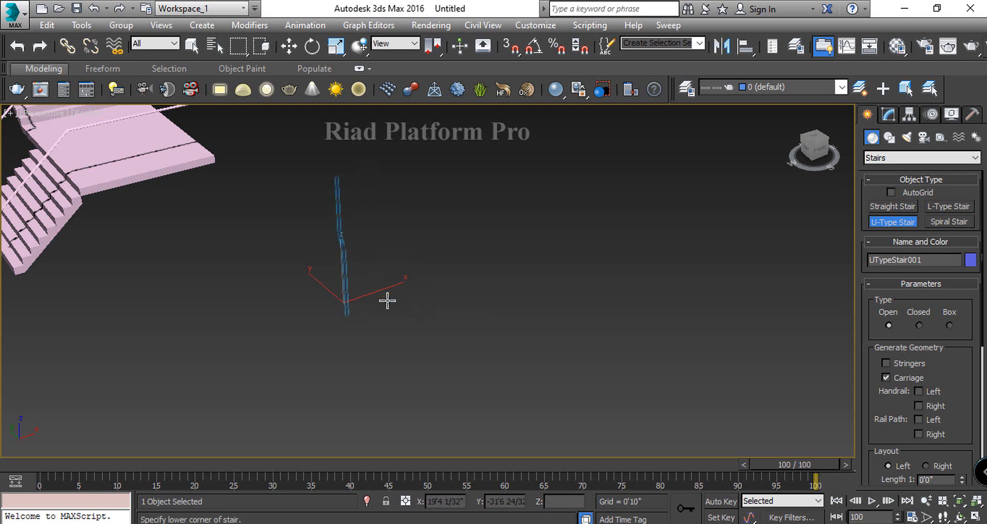
alt+middle_drag(426, 293, 314, 282)
scroll(948, 419, down, 3)
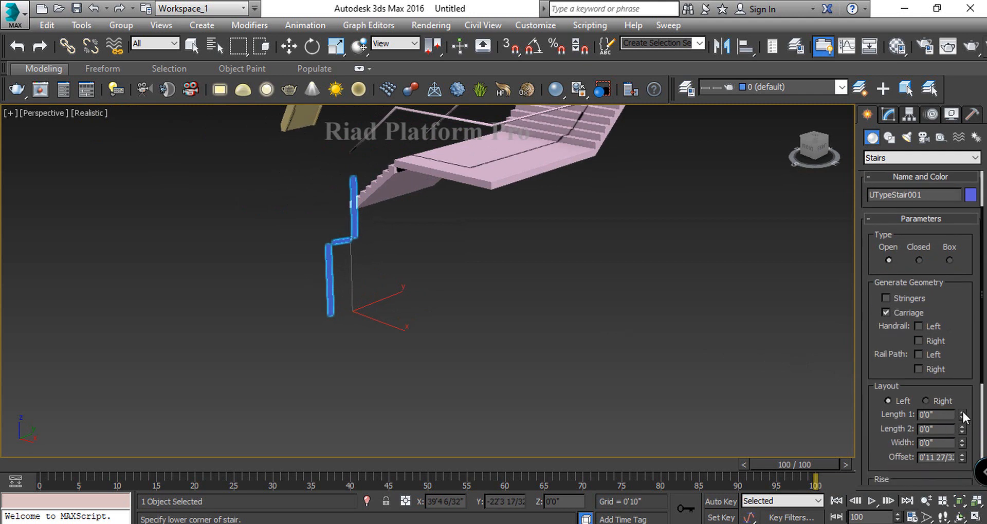
Step: Set both Length 1 and Length 2 of the U-type stair to 5'0"
drag(963, 418, 940, 368)
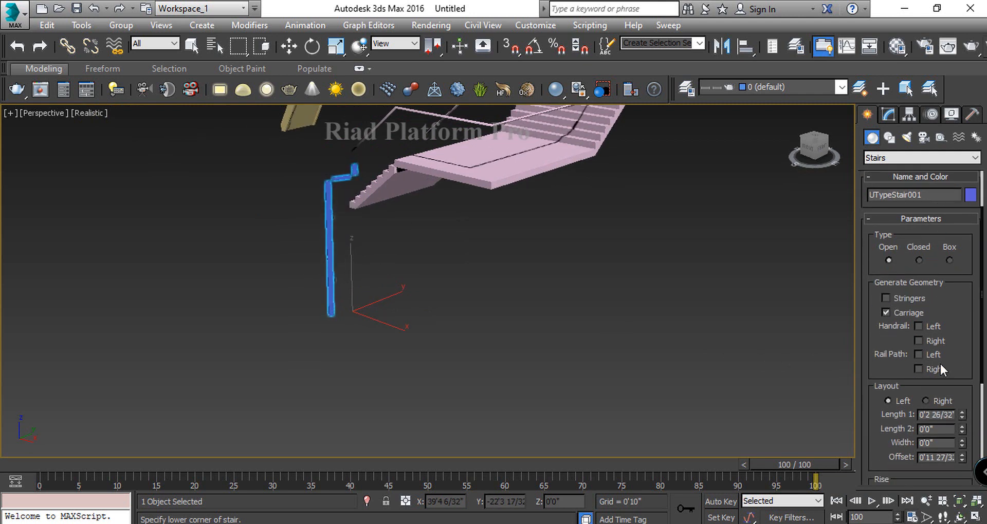
double_click(940, 415)
text(5')
key(Return)
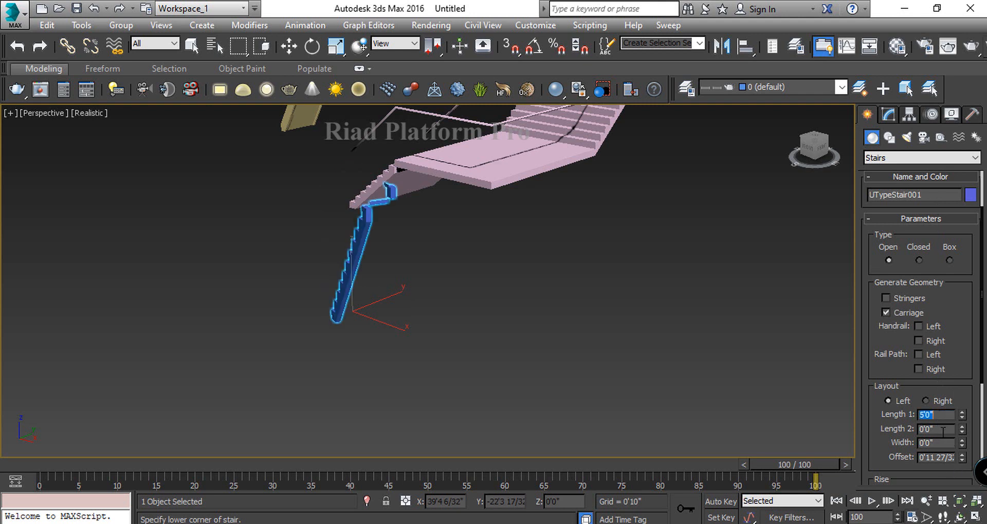
double_click(943, 431)
text(5)
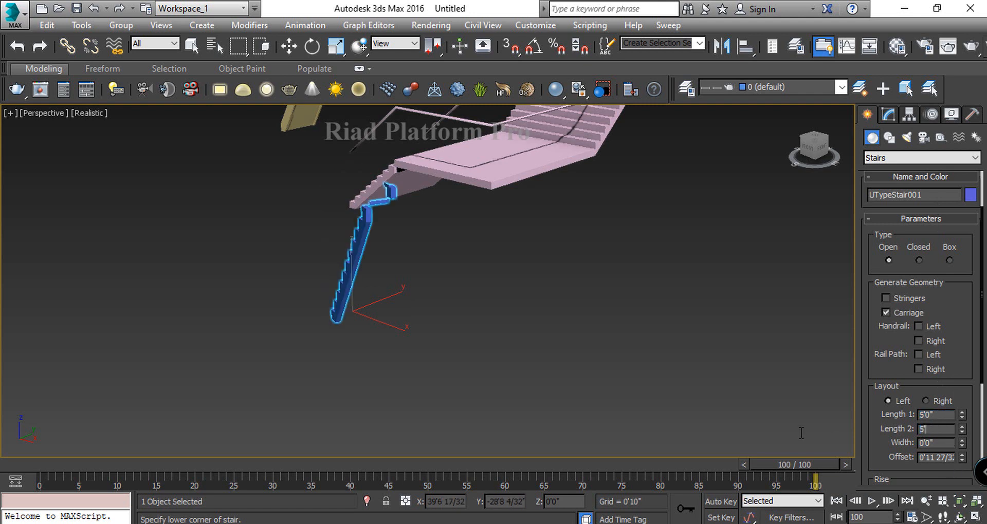
text(')
key(Return)
Step: Set the width of the U-type stair to 3'0"
key(Tab)
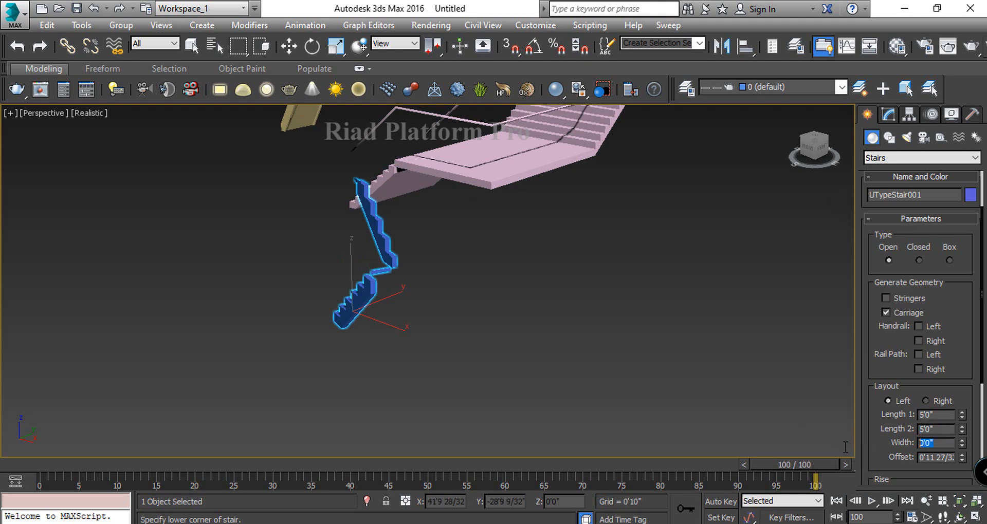
text(3')
key(Return)
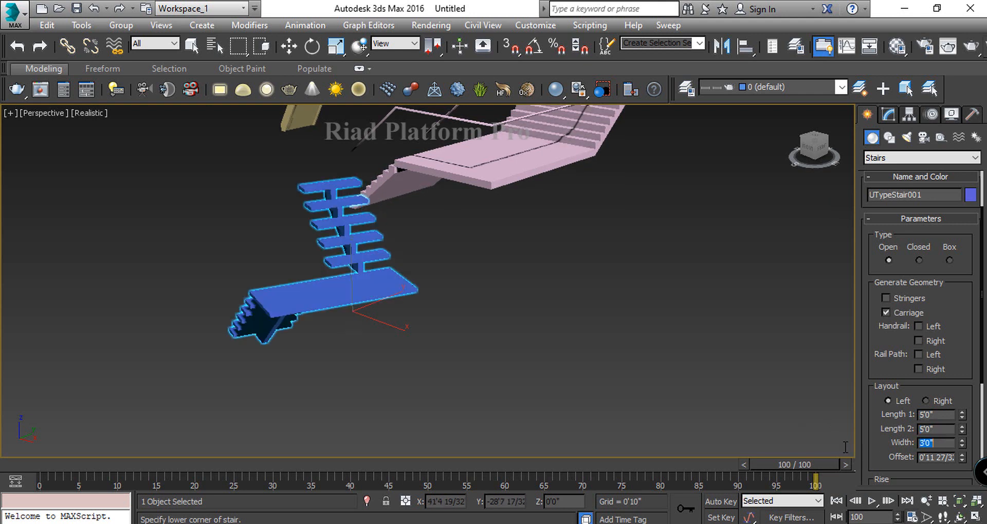
alt+middle_drag(531, 416, 672, 441)
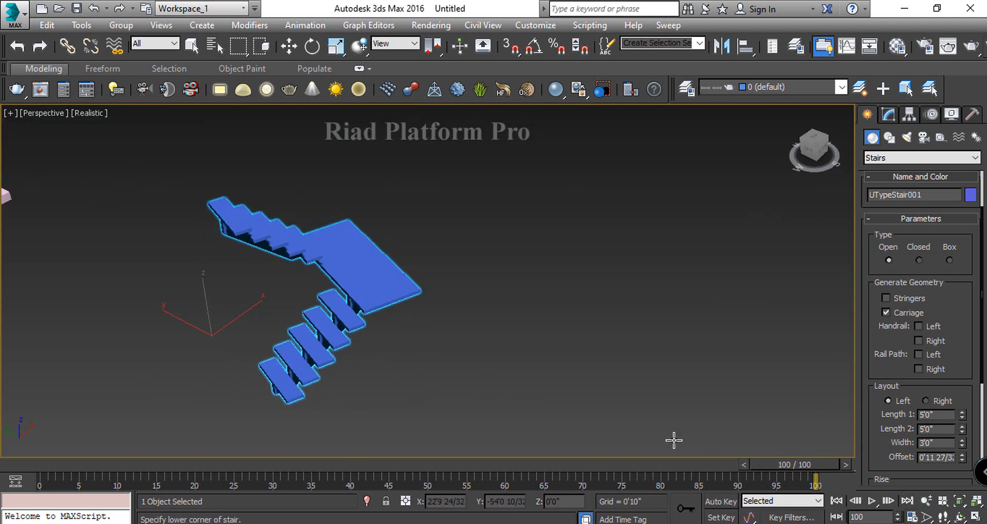
Step: Reduce the U-type stair's offset to 0'0" and switch the stair to the Closed type
drag(962, 460, 952, 1)
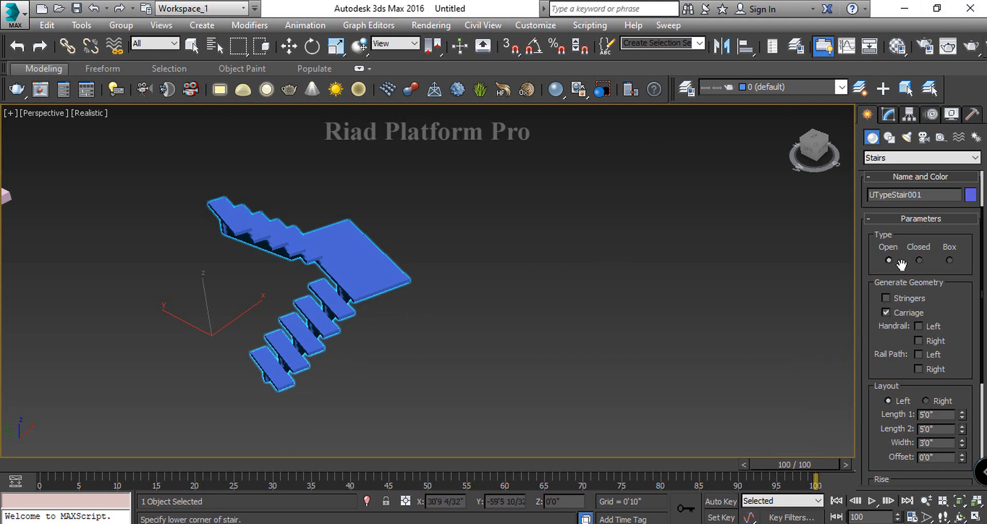
click(919, 260)
alt+middle_drag(608, 340, 492, 356)
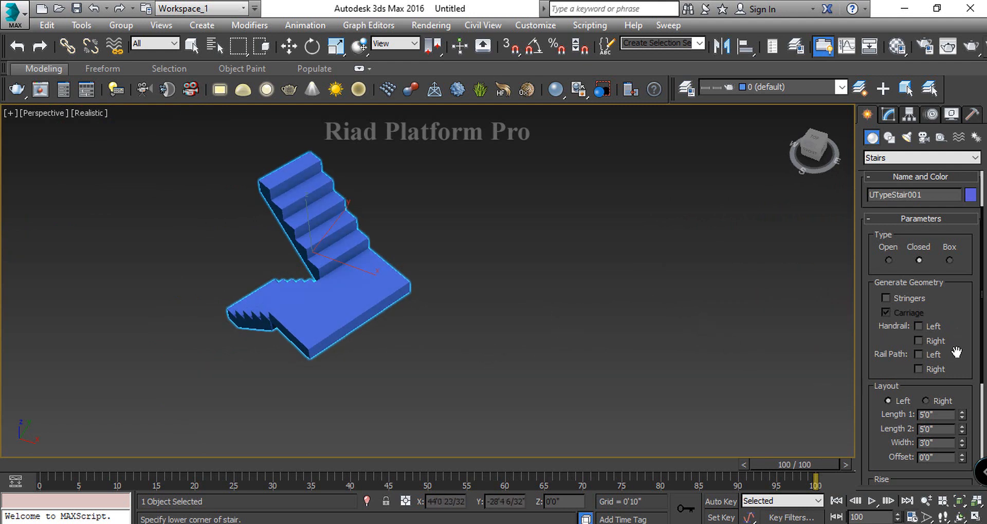
Step: Try the left and right handrails and the stringers on the closed U-type stair, turning each option off again
click(919, 326)
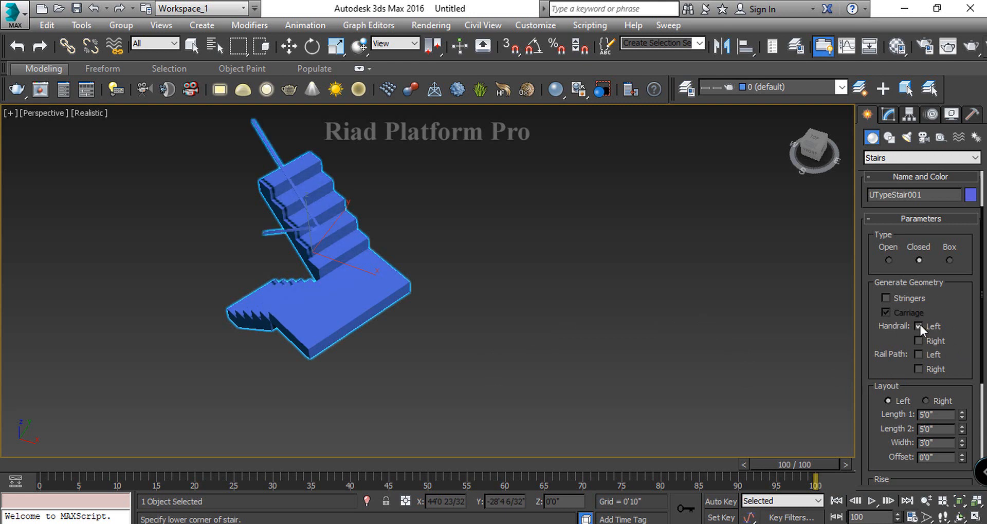
click(918, 340)
click(918, 341)
click(919, 326)
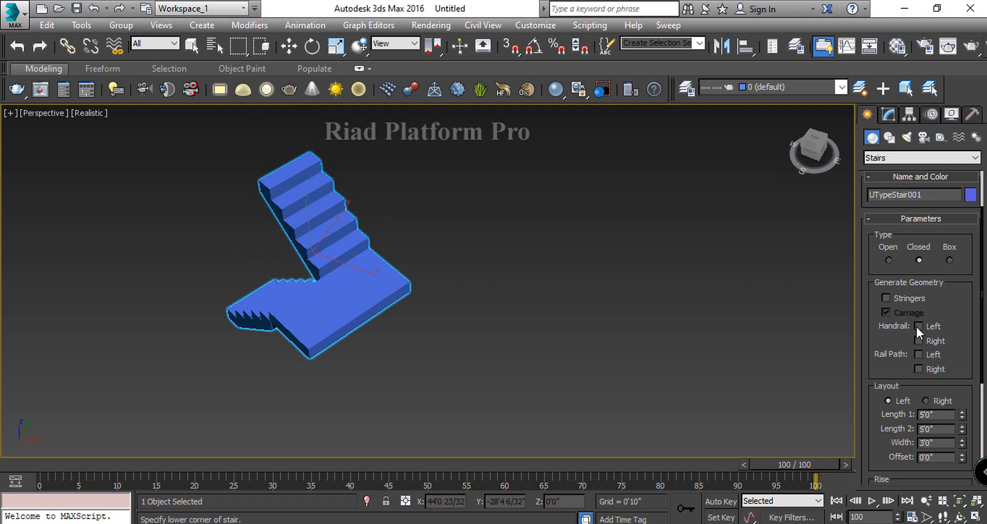
click(886, 298)
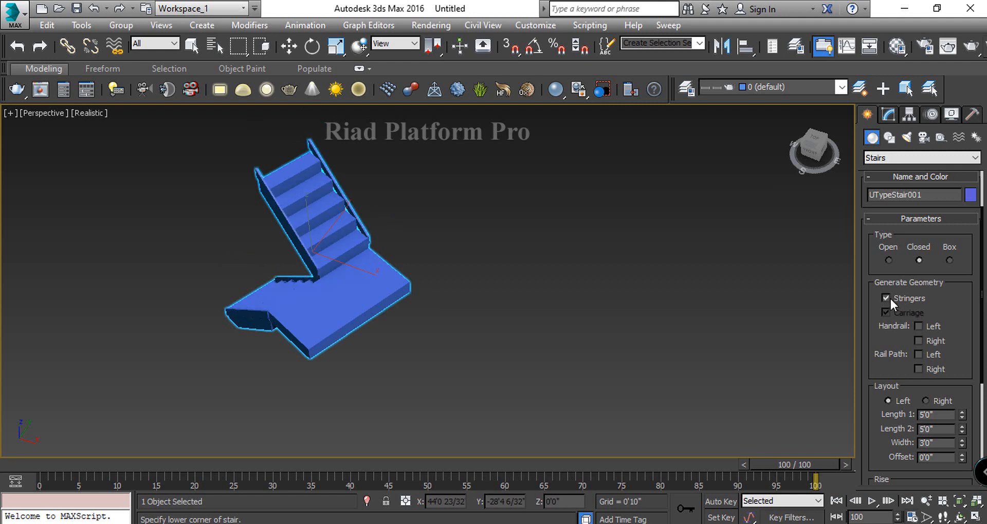
click(889, 298)
scroll(900, 357, down, 5)
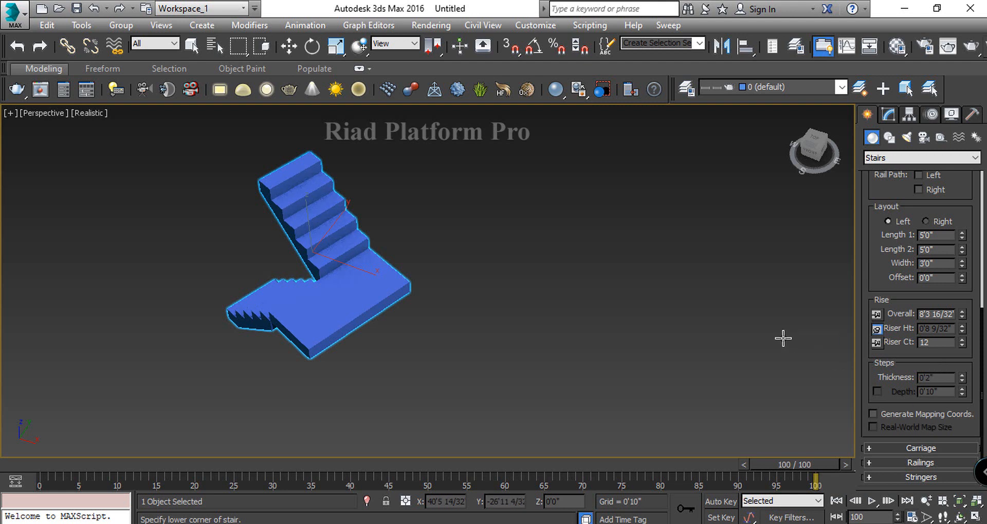
Step: Create a closed spiral stair in the empty area beside the U-type stair, with a radius of about 3'11 30/32" and an overall rise of about 14'4 20/32"
drag(909, 191, 923, 433)
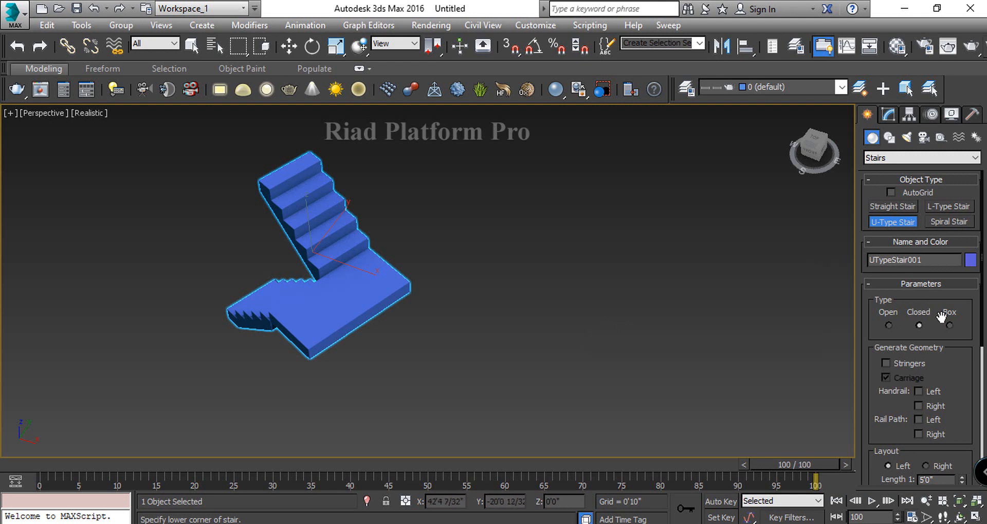
click(947, 222)
middle_drag(513, 345, 372, 313)
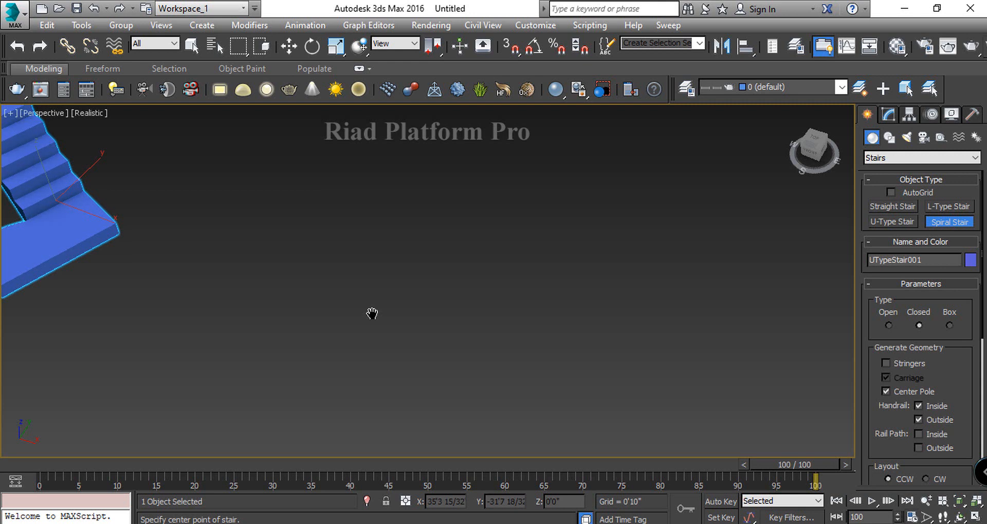
click(487, 316)
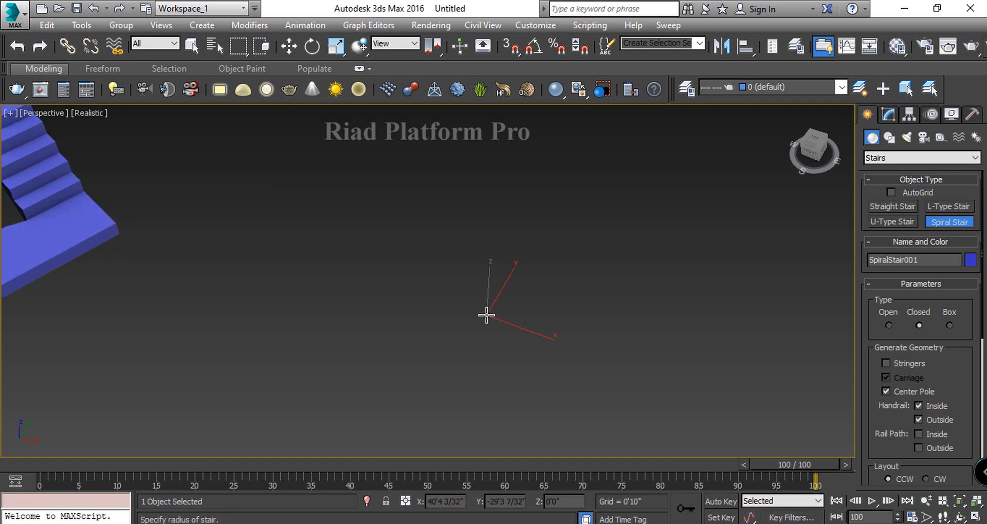
drag(487, 315, 442, 370)
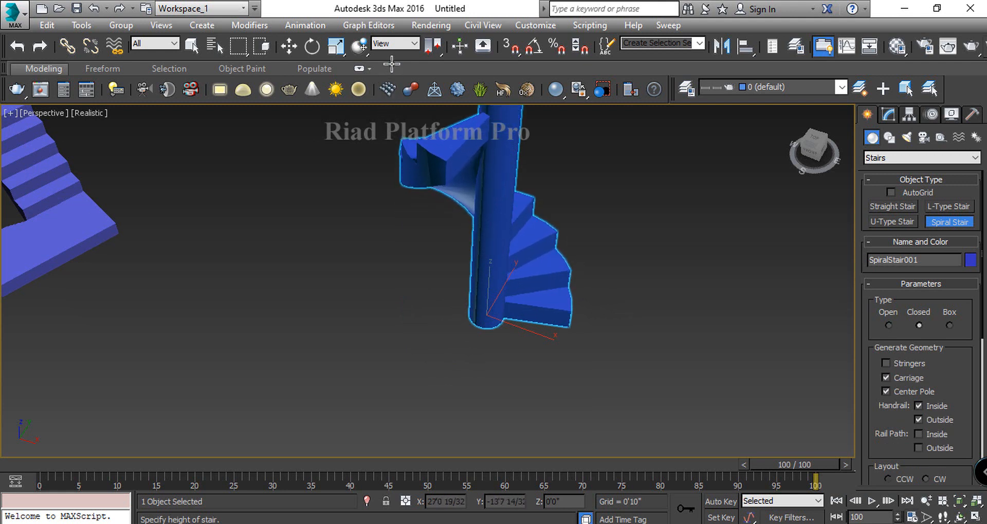
click(584, 240)
alt+middle_drag(731, 315, 641, 317)
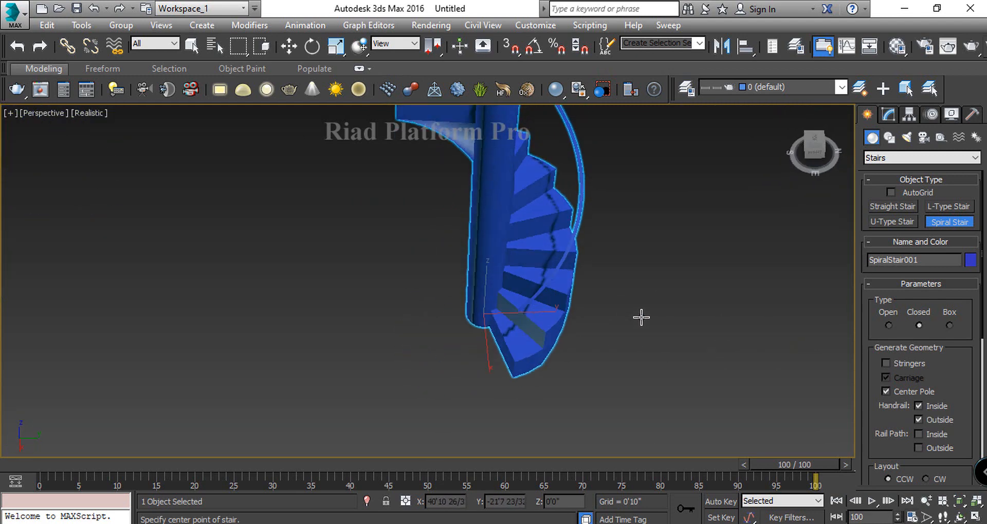
middle_drag(667, 267, 591, 324)
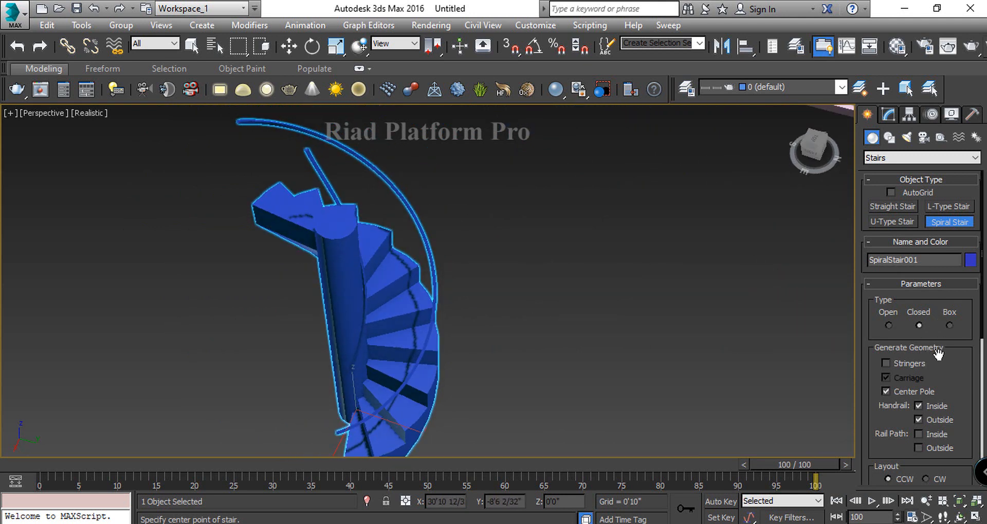
Step: Increase the spiral stair's radius to about 6'1 11/32" and its width to about 5'3 18/32"
drag(940, 360, 928, 272)
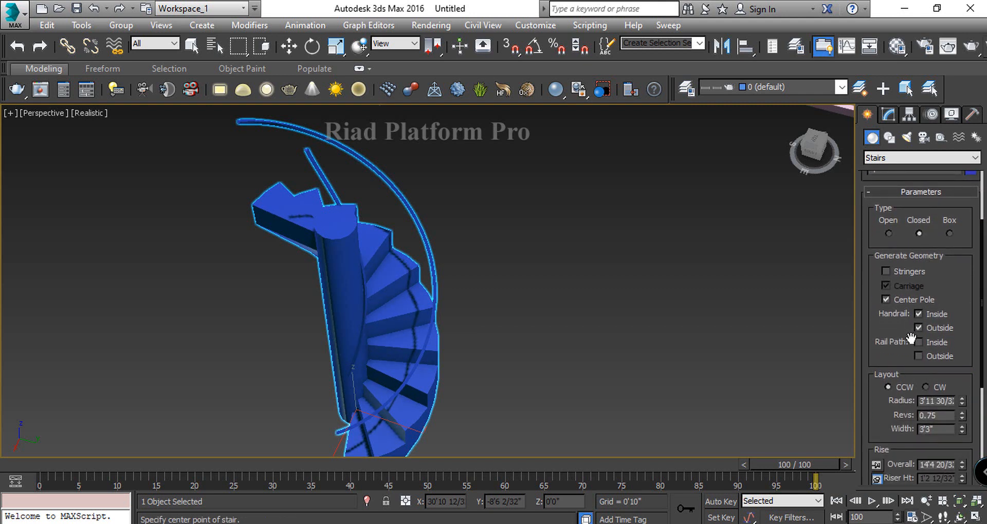
drag(924, 370, 924, 301)
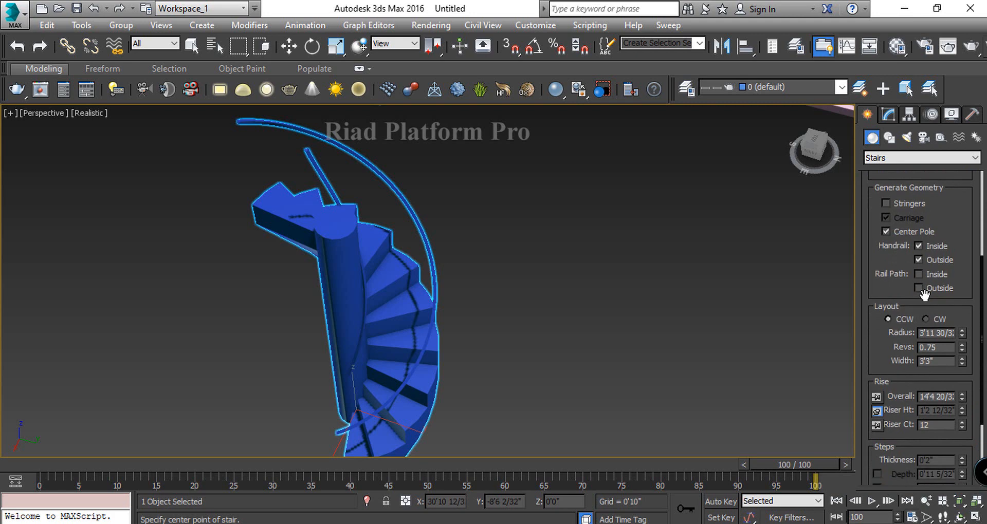
drag(962, 332, 959, 291)
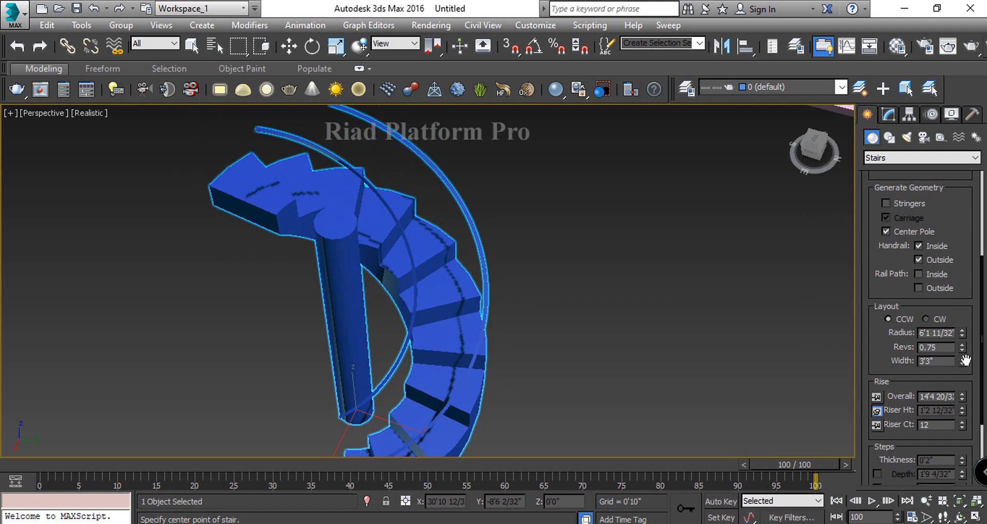
drag(962, 362, 955, 313)
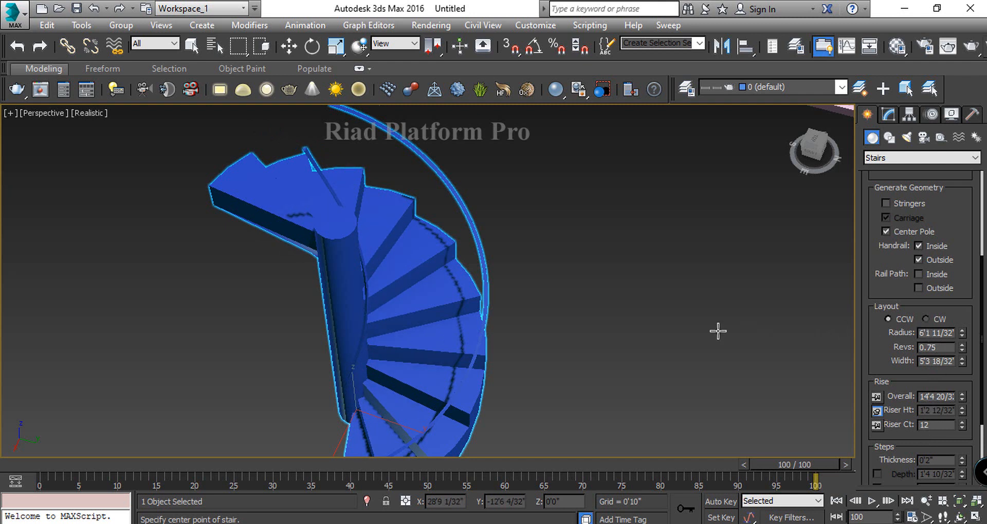
drag(900, 288, 893, 187)
drag(911, 310, 907, 253)
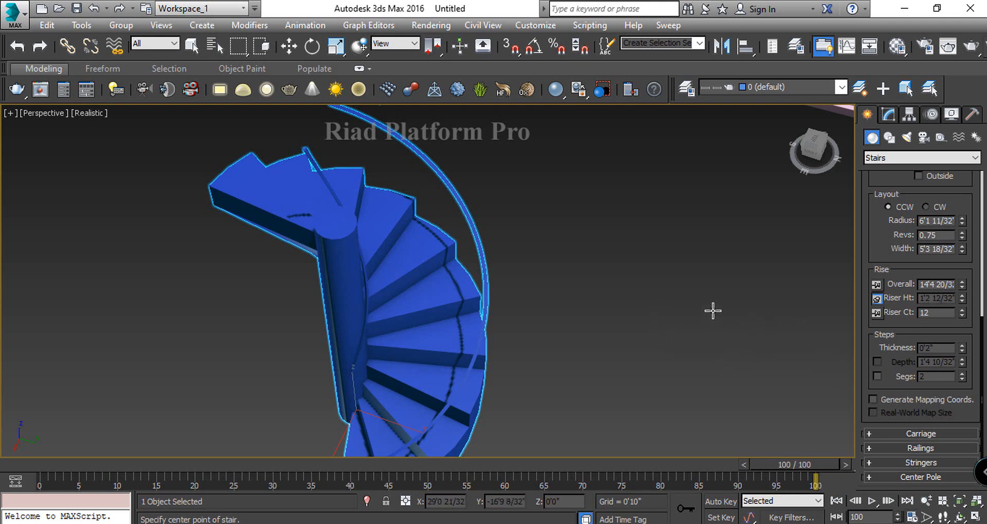
drag(916, 301, 898, 469)
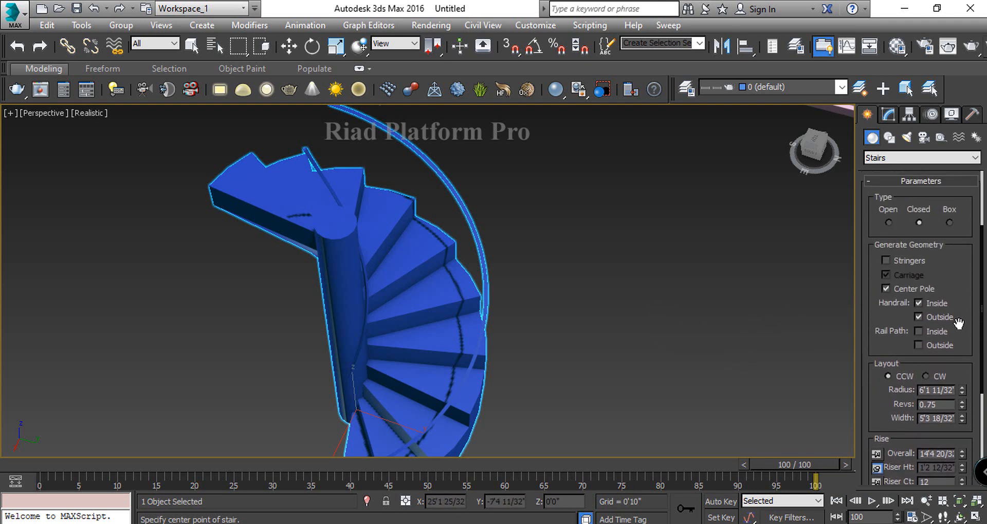
drag(959, 325, 957, 466)
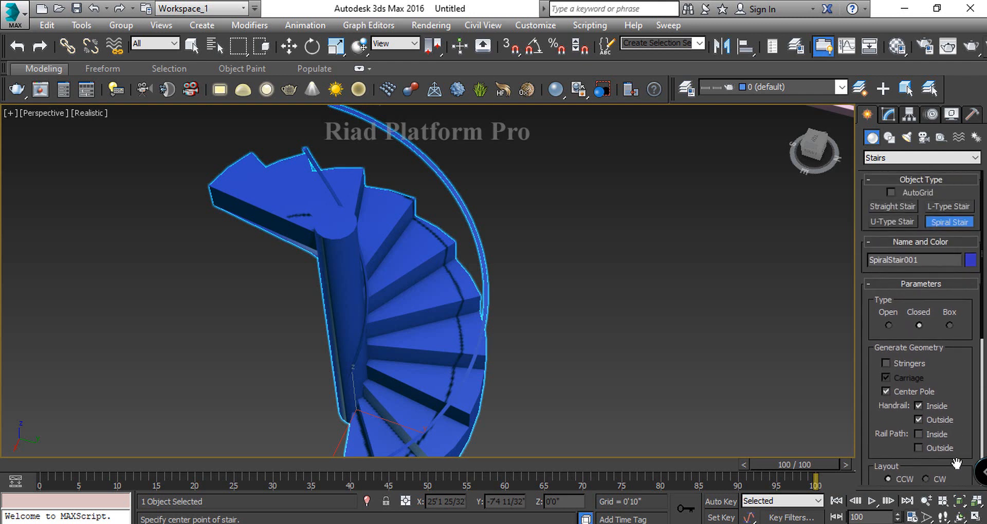